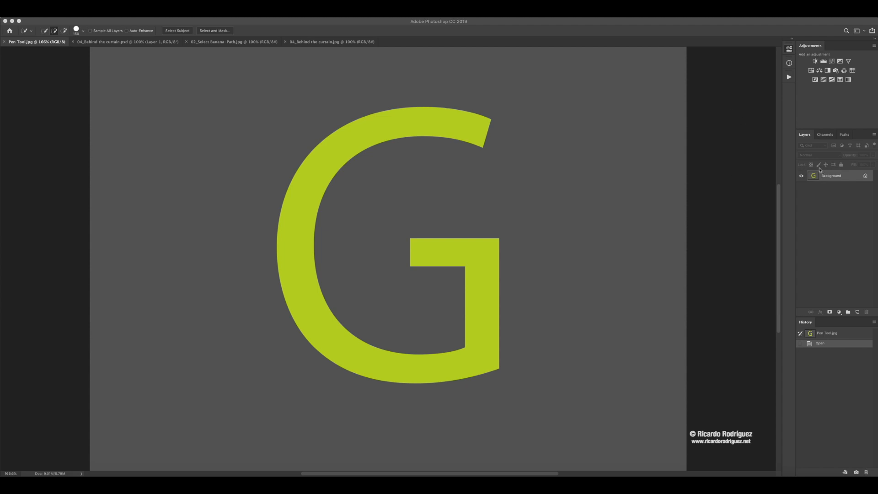
Step: Duplicate the Background layer and rename the duplicate to Copy
left_click(845, 136)
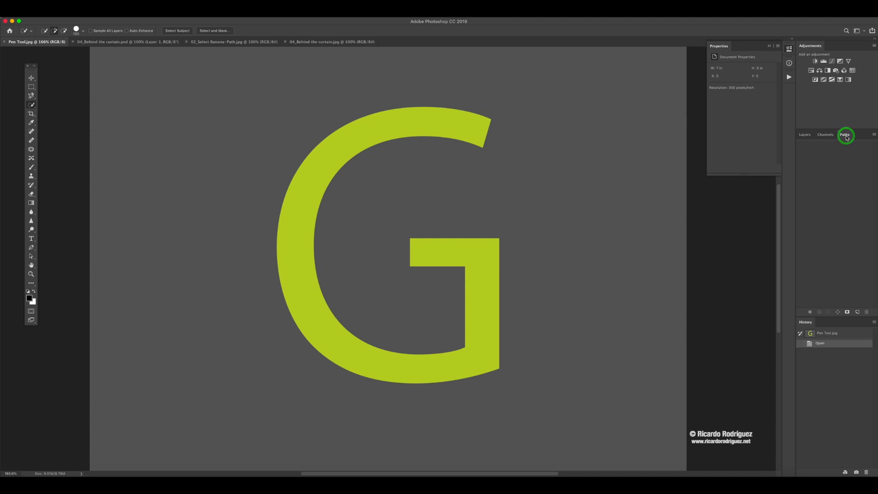
left_click(804, 135)
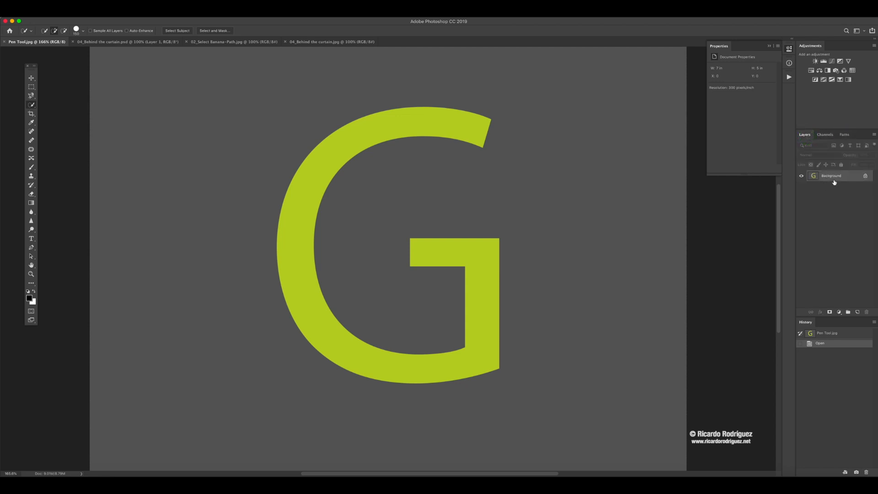
key("super+j")
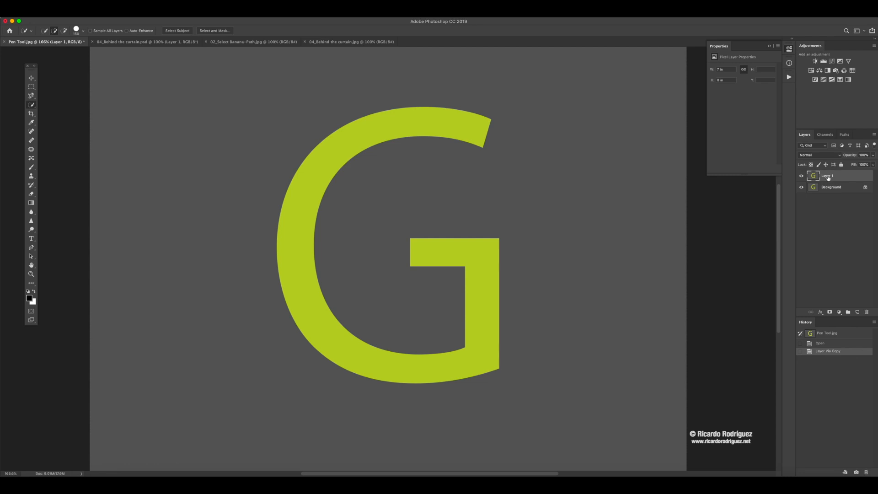
double_click(827, 176)
type("Copy")
left_click(847, 177)
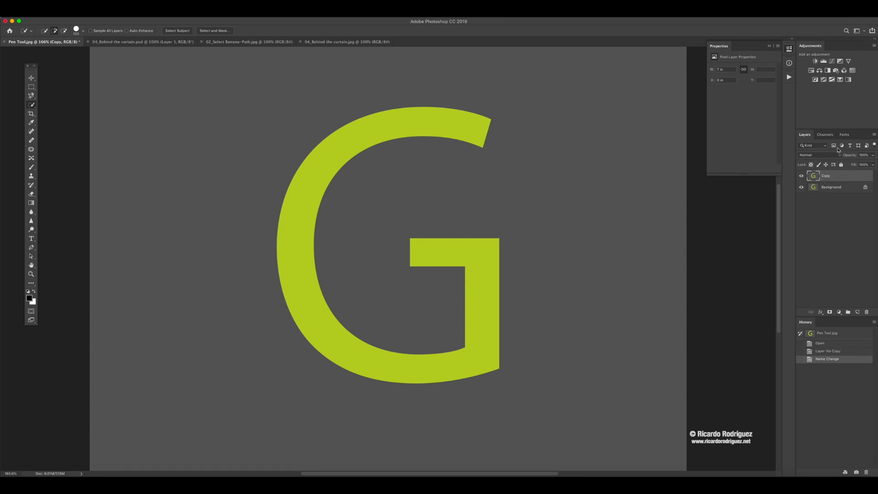
Step: Detach the Paths panel as a floating panel over the canvas and make it taller
left_click(844, 134)
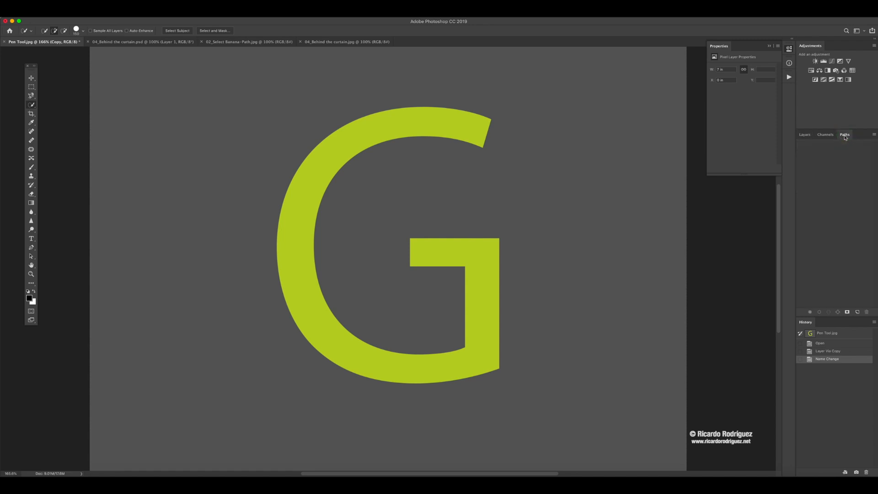
left_click_drag(845, 137, 620, 152)
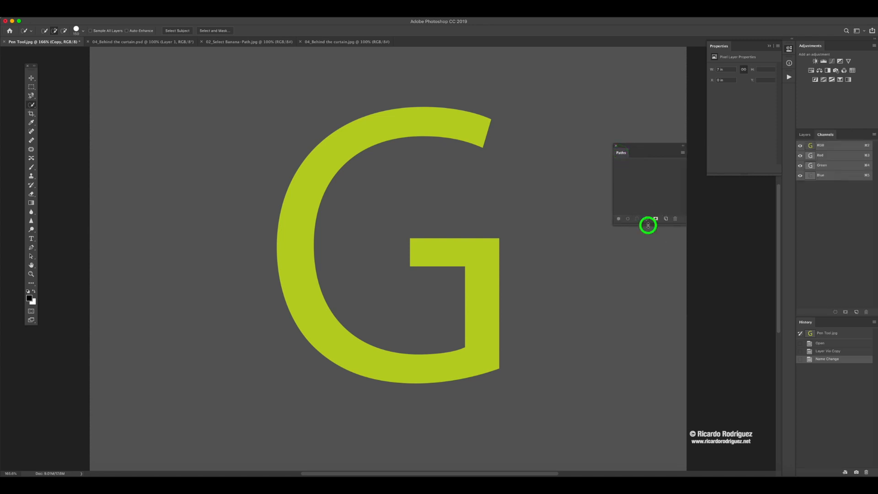
left_click_drag(648, 225, 647, 261)
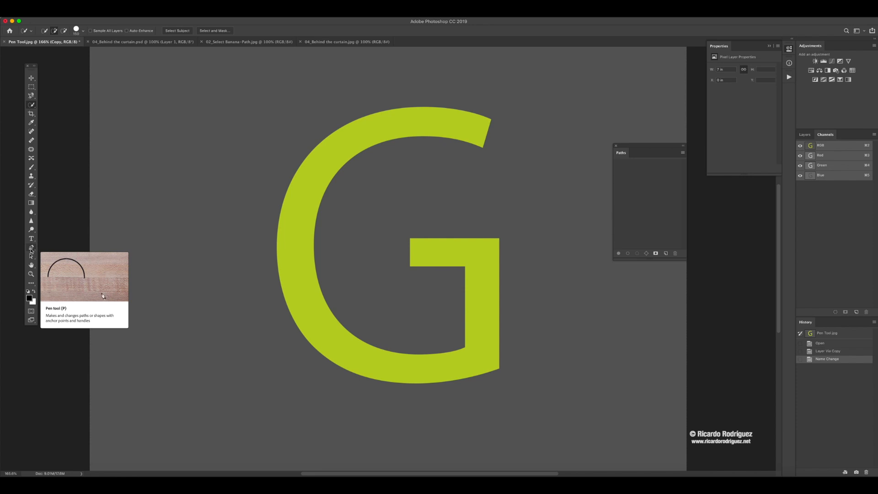
Step: Activate the Pen tool, and move the toolbox and the floating Paths panel closer to the letter G
left_click(31, 247)
left_click_drag(29, 72, 136, 114)
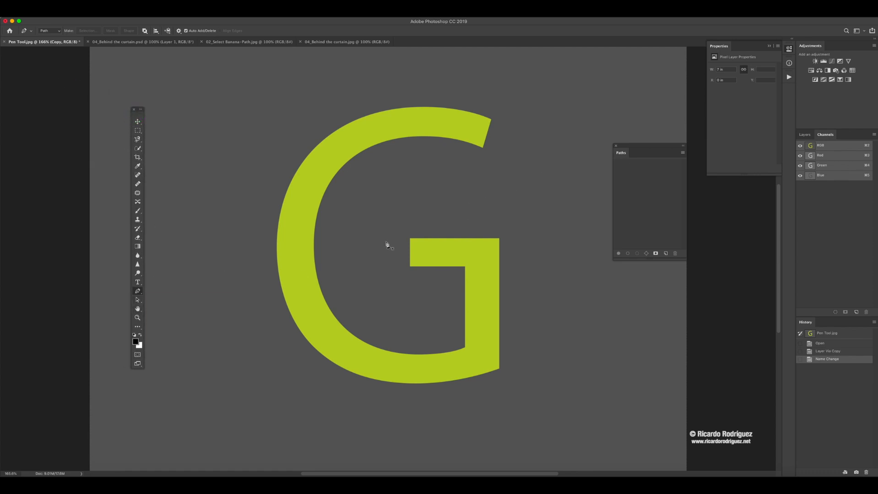
left_click(137, 291)
left_click_drag(655, 146, 642, 162)
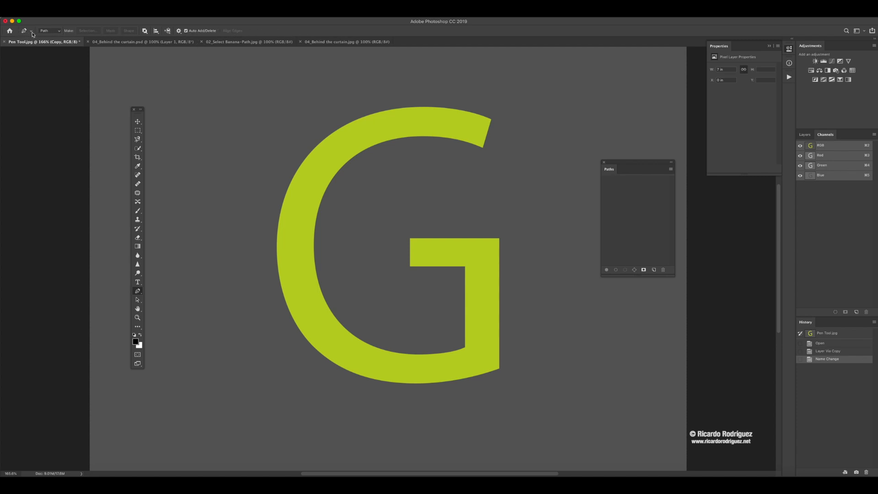
Step: Switch the Pen tool's mode to Shape and return it to Path
left_click(59, 31)
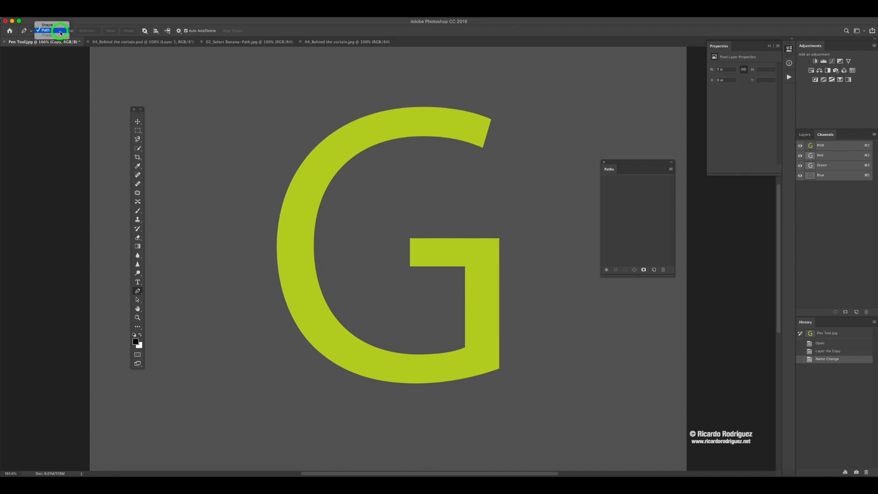
left_click(46, 31)
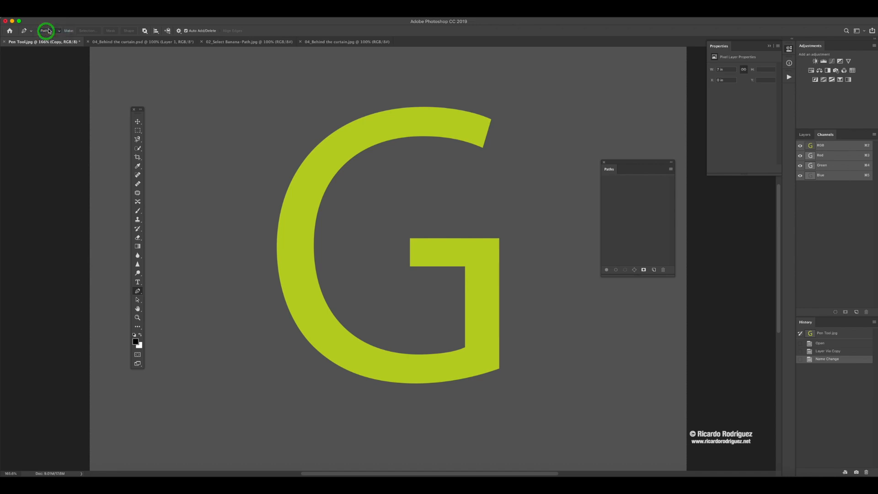
left_click(50, 31)
left_click(50, 26)
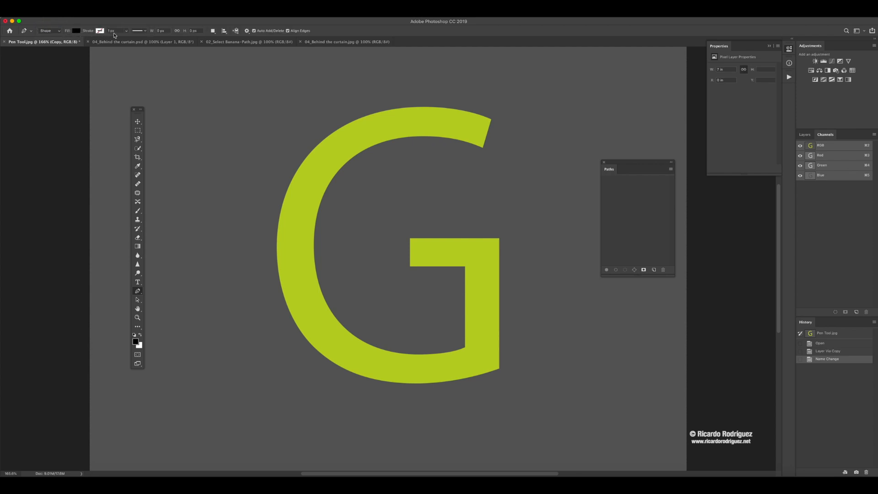
left_click(60, 33)
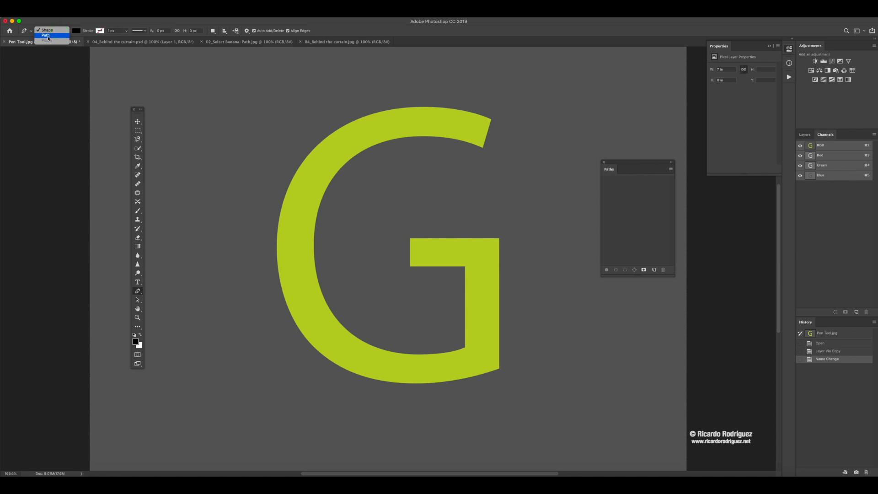
left_click(48, 37)
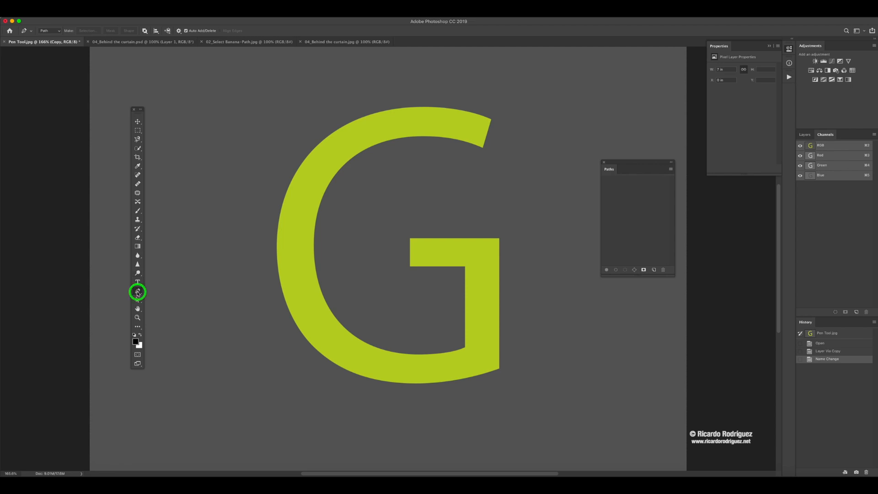
Step: Create a new path named G
scroll(139, 291, "down", 1)
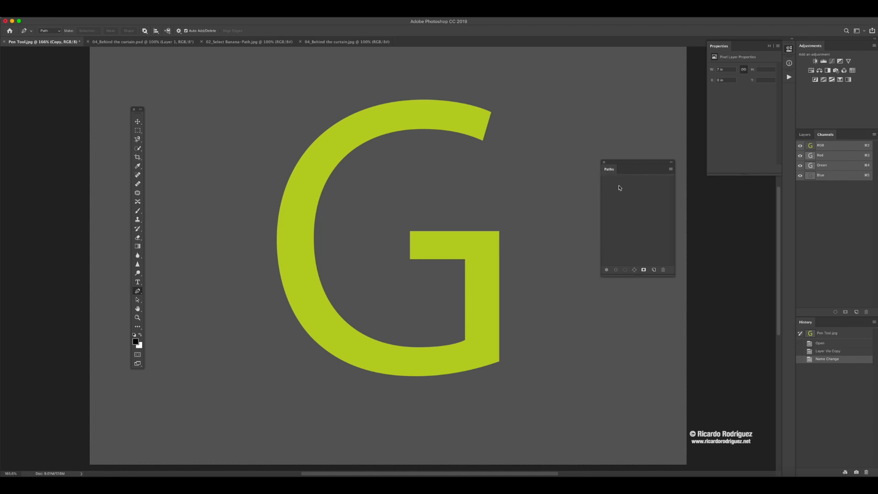
left_click(671, 170)
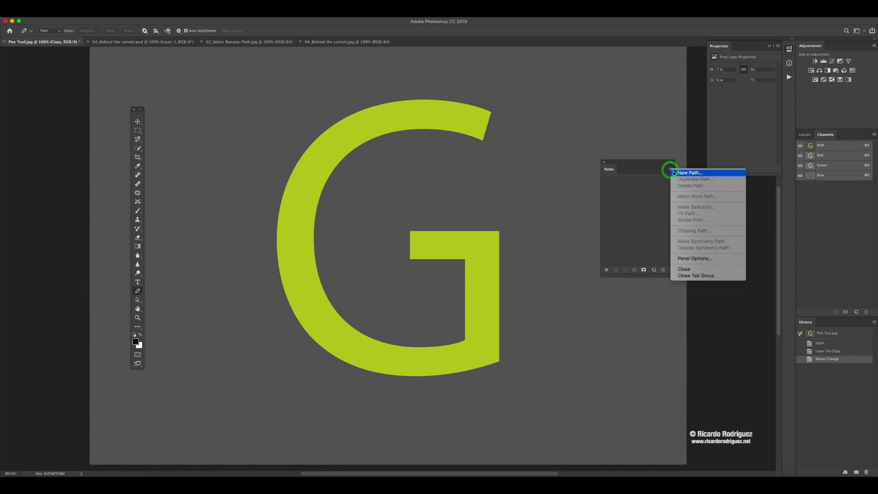
left_click(682, 174)
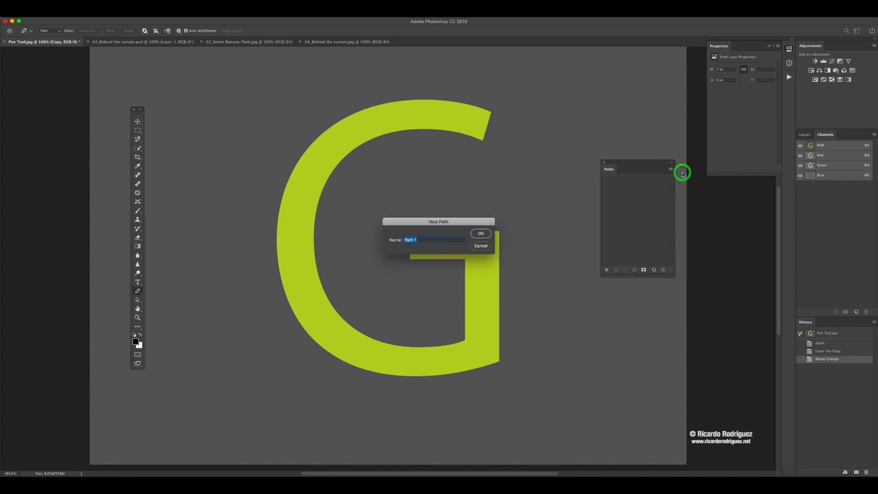
type("G")
left_click(480, 234)
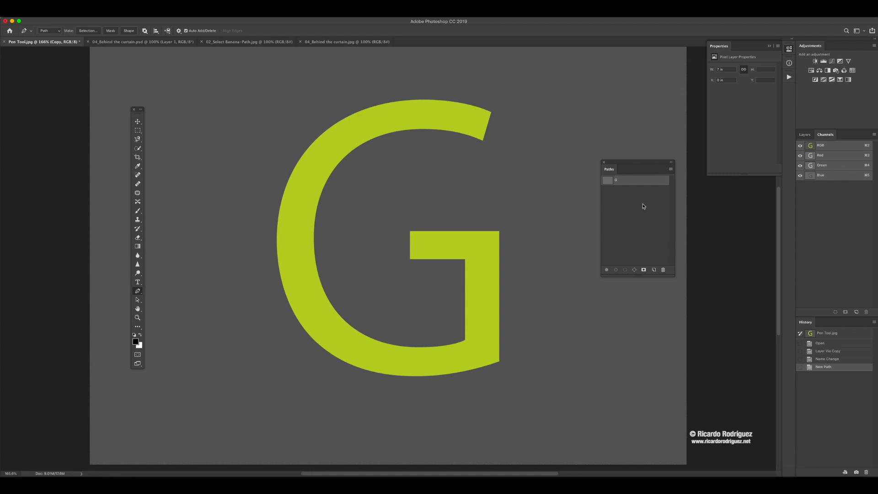
Step: Zoom in to 700% on the empty grey area beneath the G's upper arc, with the Pen tool active and the layers list shown
key("super+p")
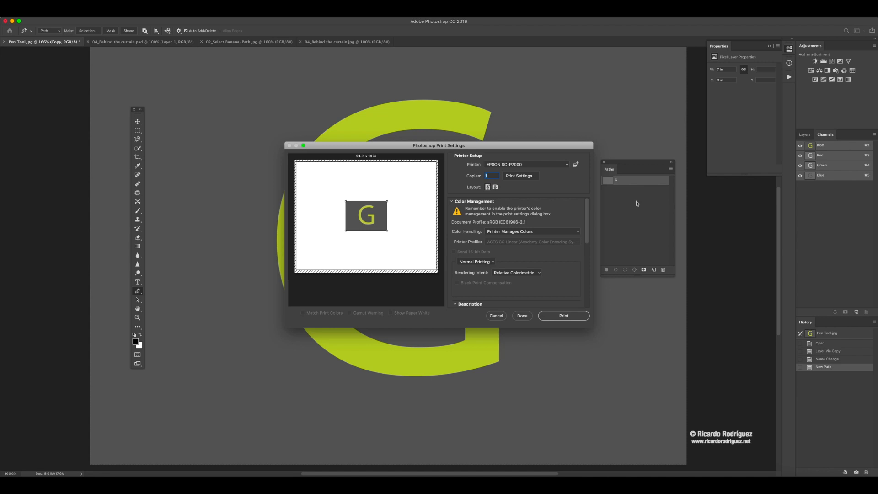
left_click(502, 315)
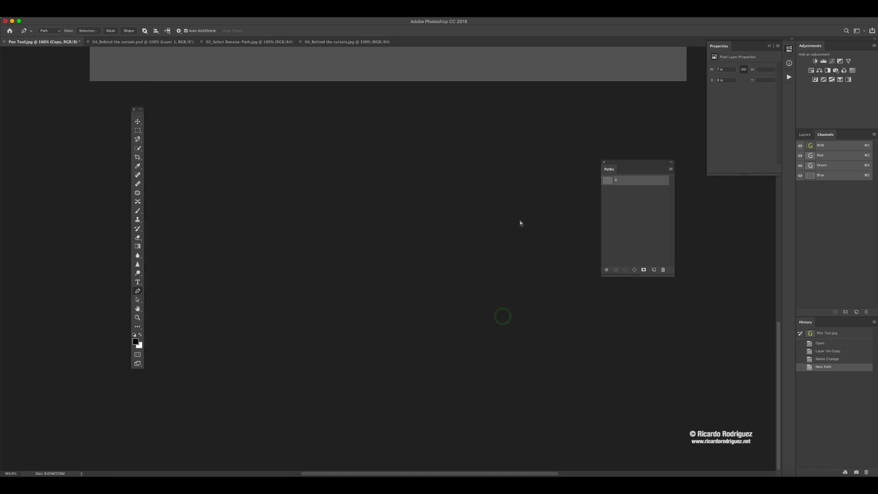
key("super+equal")
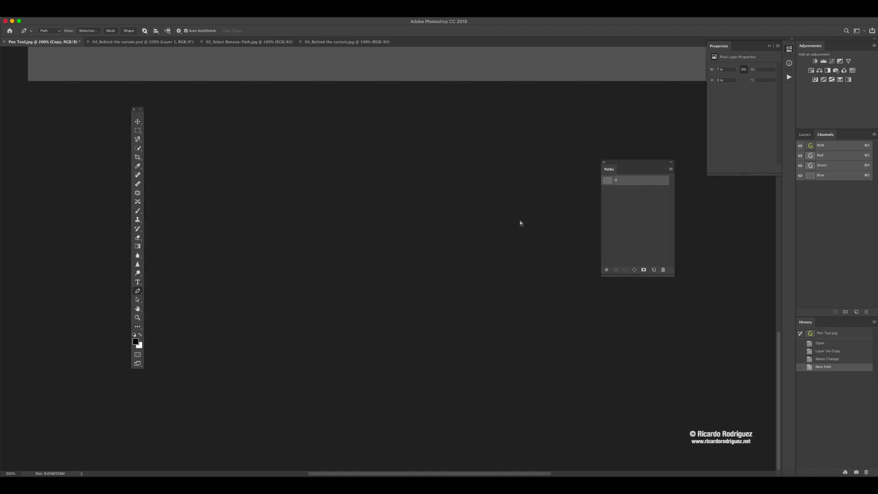
key("super+equal")
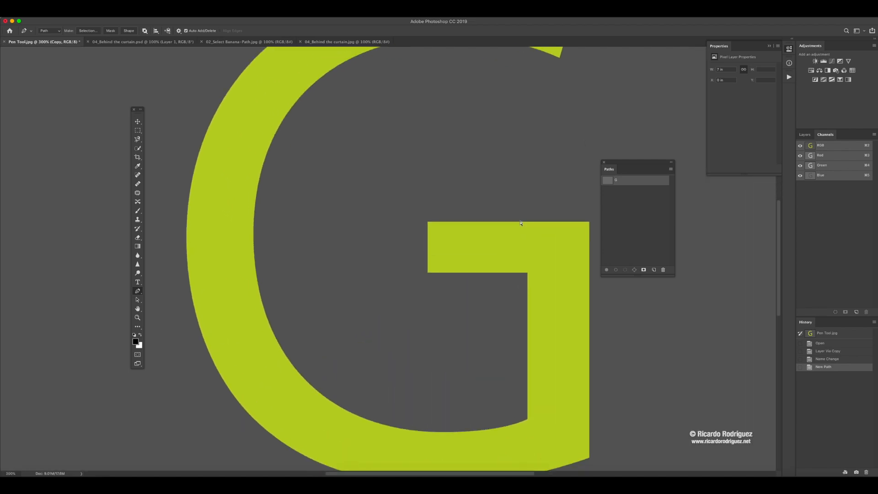
key("super+equal")
key("super+equal")
key("super+equal")
key("super+equal")
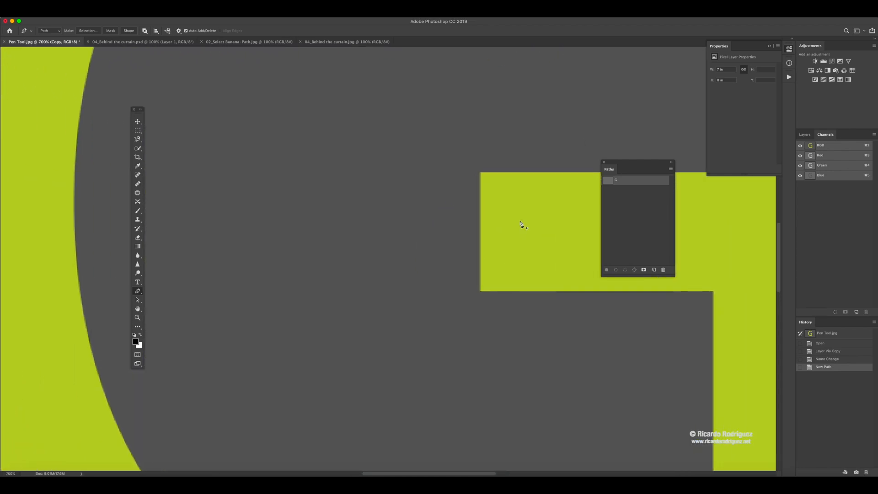
left_click_drag(374, 186, 420, 331)
left_click_drag(416, 212, 293, 302)
left_click_drag(347, 257, 394, 257)
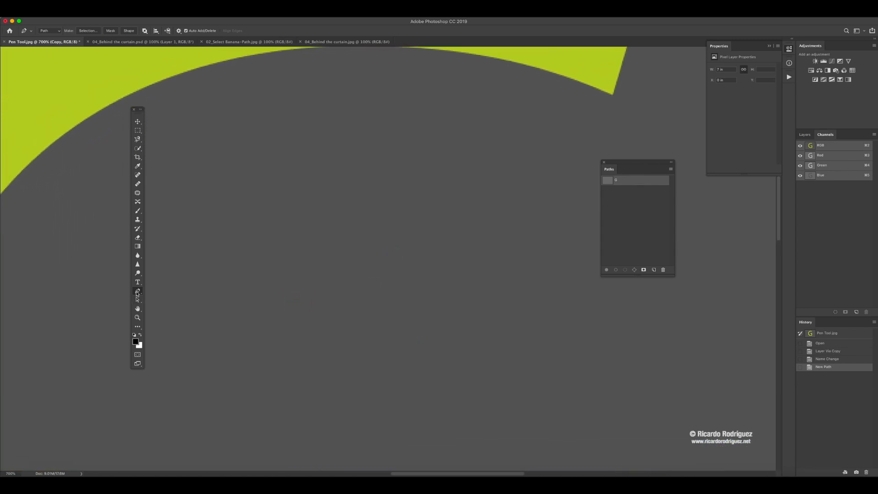
left_click(138, 291)
left_click(805, 135)
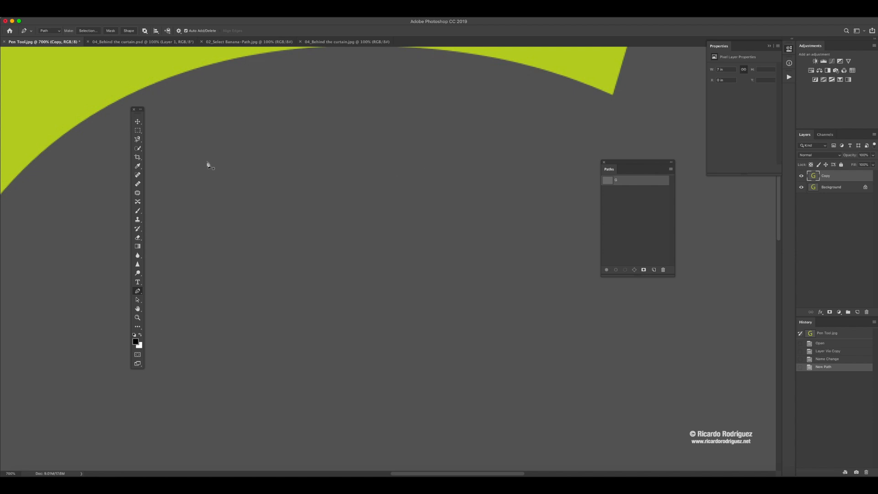
left_click(137, 140)
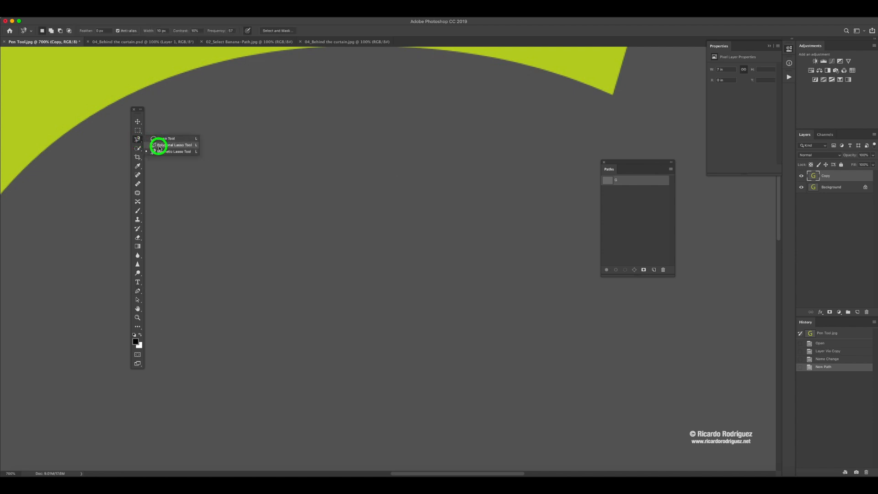
left_click(136, 139)
left_click(135, 138)
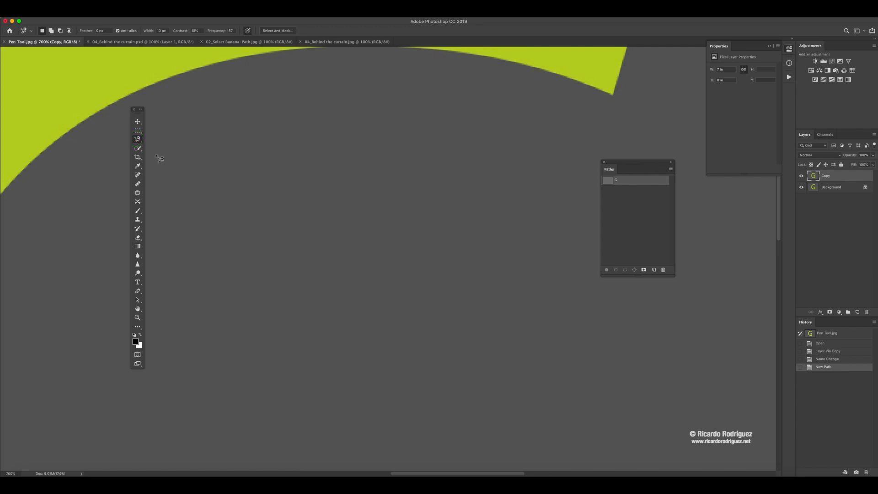
left_click(138, 291)
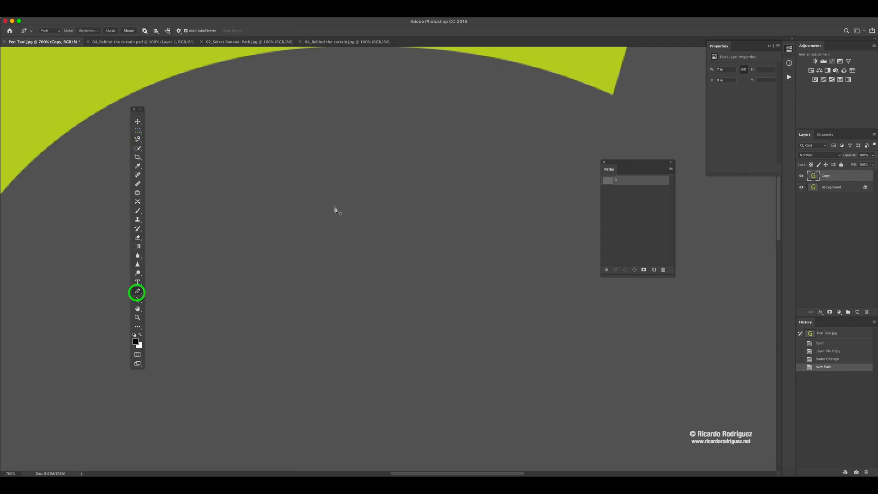
Step: Draw an irregular, open practice path of 14 straight-segment anchor points in the grey area beneath the G's upper arc
left_click(356, 163)
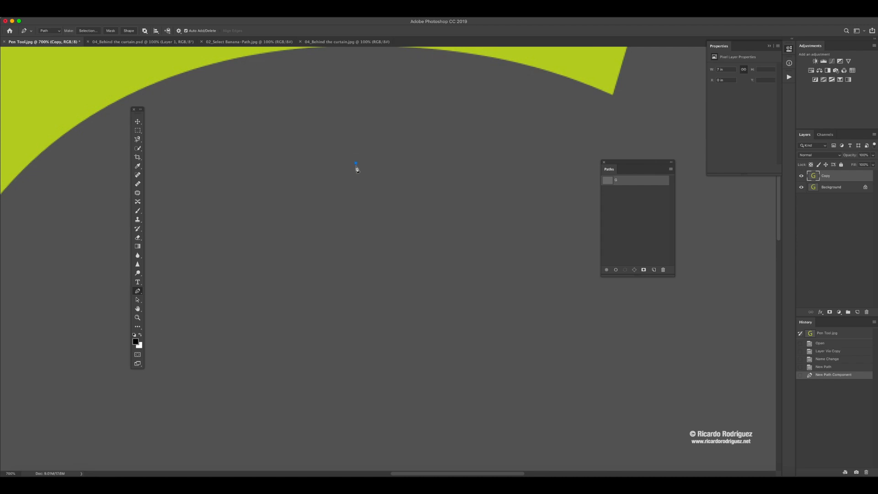
left_click(339, 234)
left_click(432, 261)
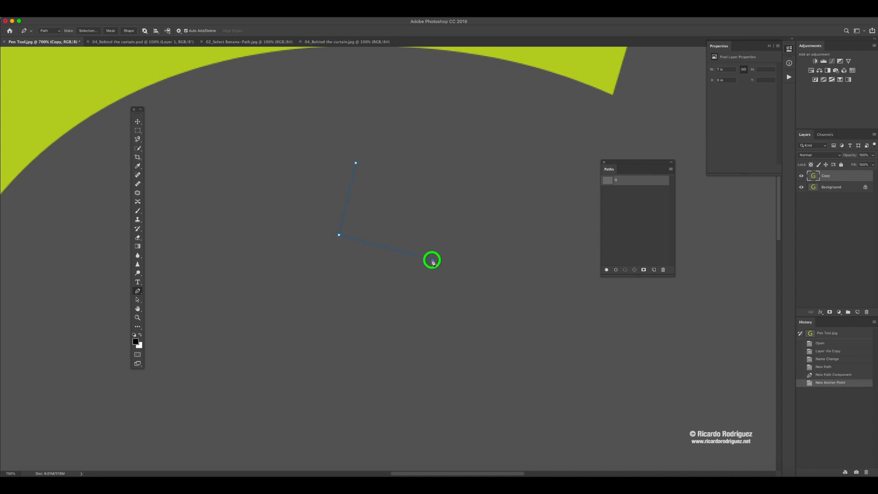
left_click(449, 217)
left_click(507, 255)
left_click(517, 194)
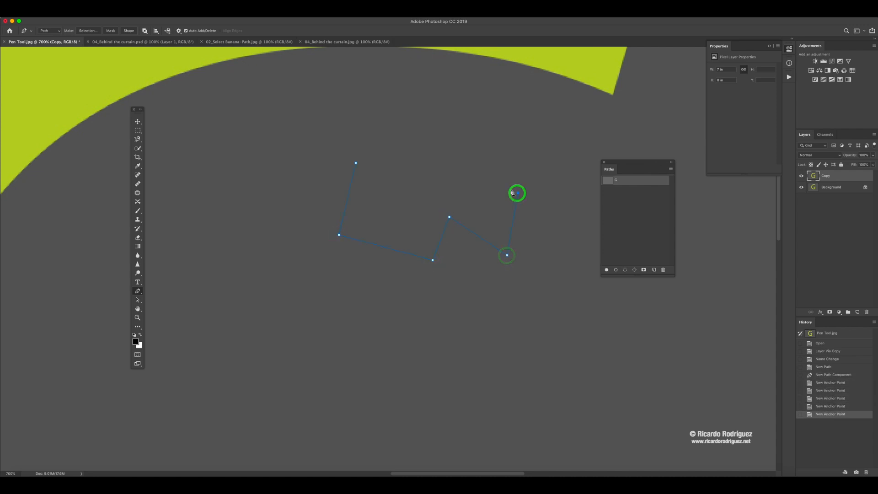
left_click(498, 142)
left_click(484, 168)
left_click(448, 127)
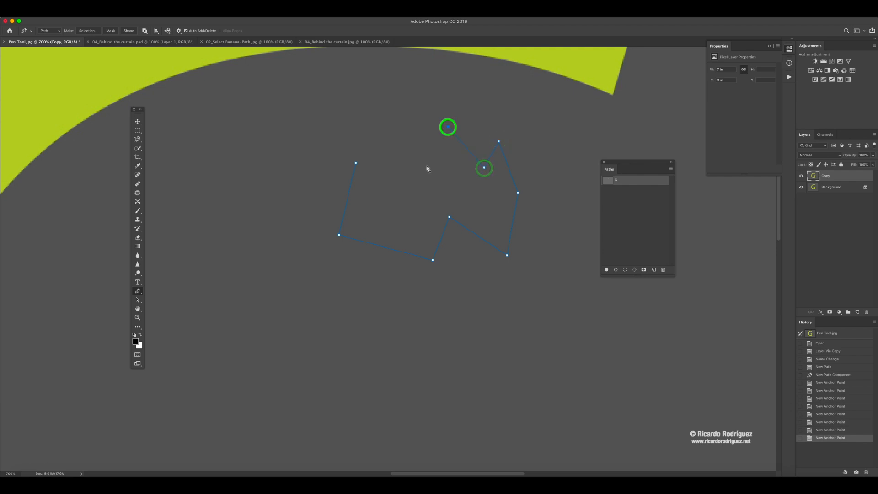
left_click(426, 174)
left_click(398, 176)
left_click(396, 123)
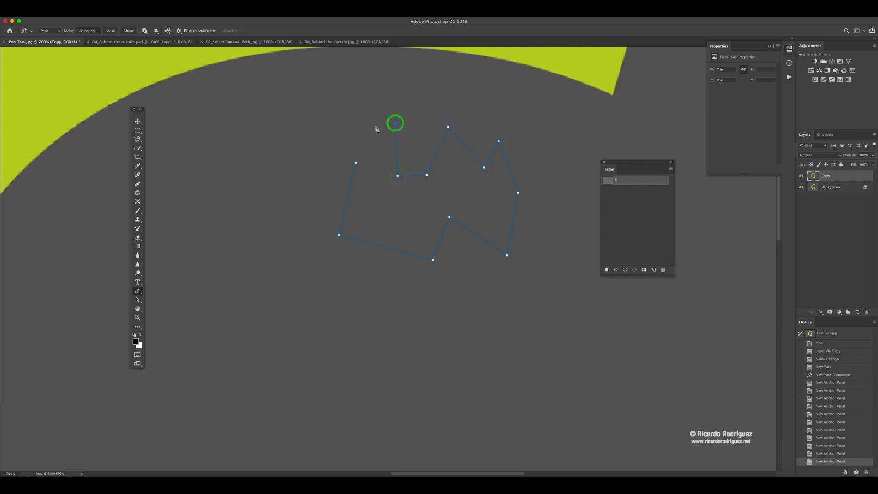
left_click(376, 126)
left_click(377, 156)
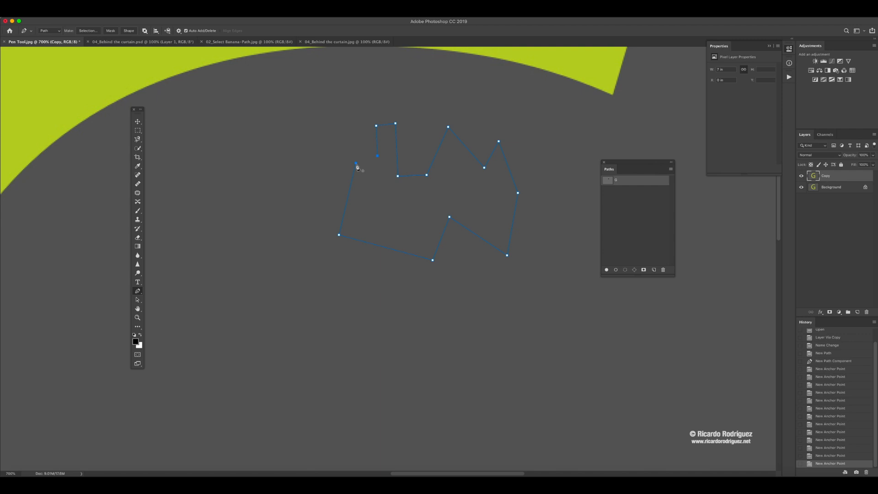
Step: Close the practice path at its first anchor point, and undo the closing
left_click(356, 163)
key("super+z")
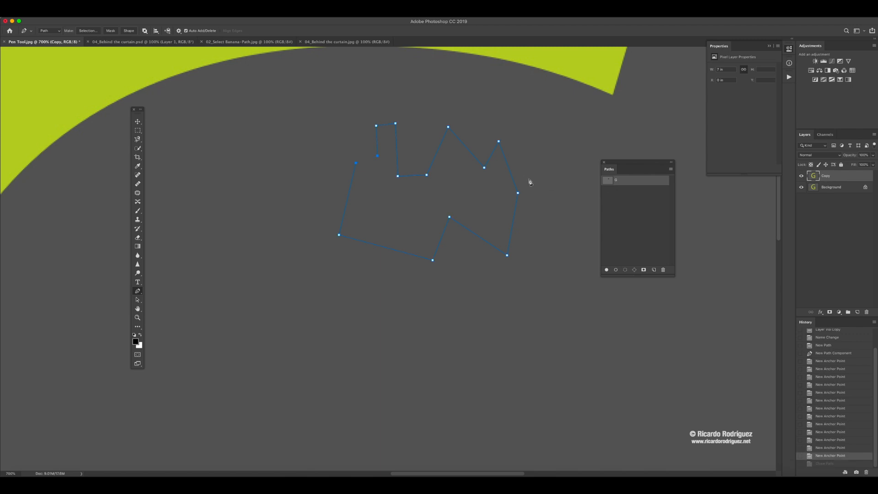
Step: Revert the document to its New Path history state, clearing the straight-segment practice path
left_click(838, 354)
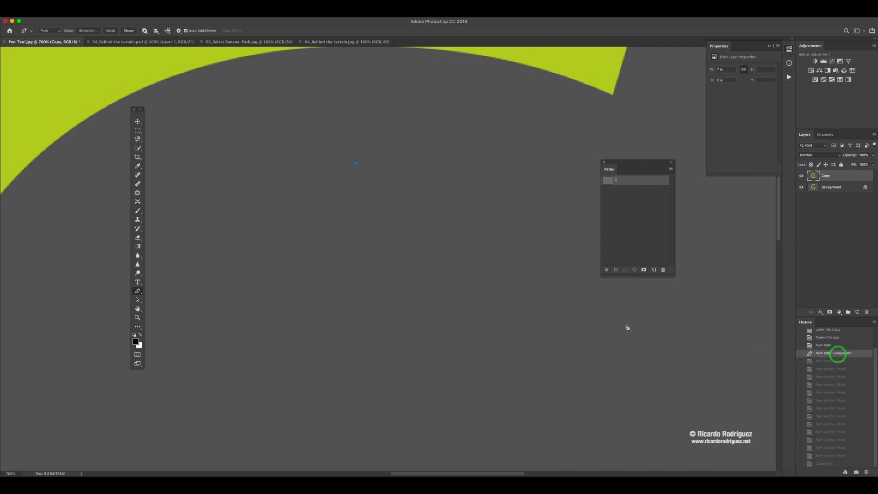
left_click(842, 345)
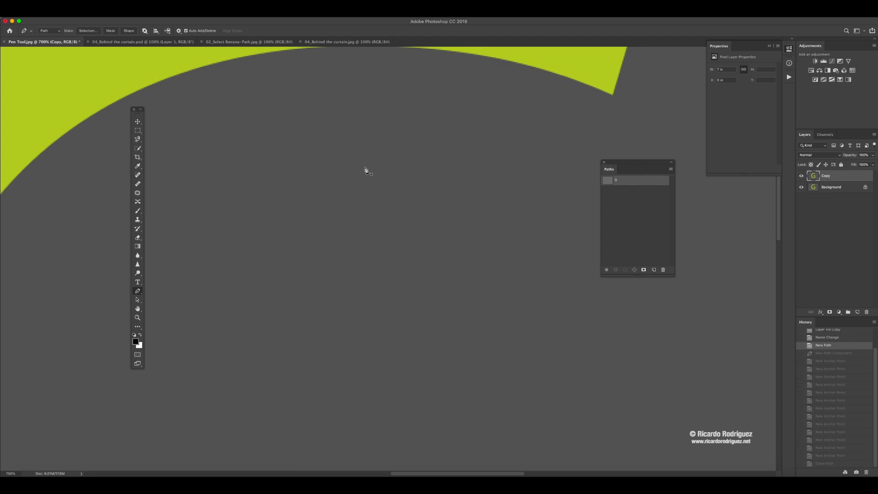
Step: Draw a closed, curved practice path with four anchor points beneath the G's upper arc, and clear it by reverting to the New Path state
left_click(320, 172)
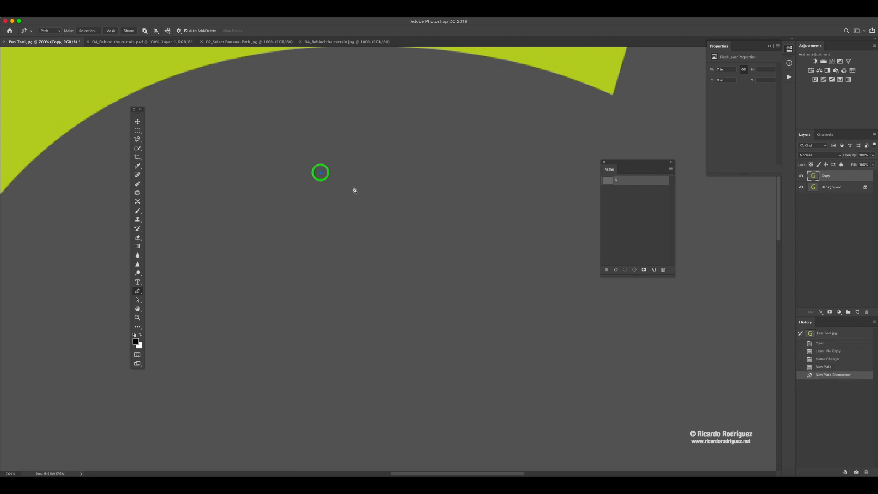
left_click(444, 232)
left_click_drag(445, 232, 522, 167)
left_click_drag(435, 123, 314, 126)
left_click(320, 173)
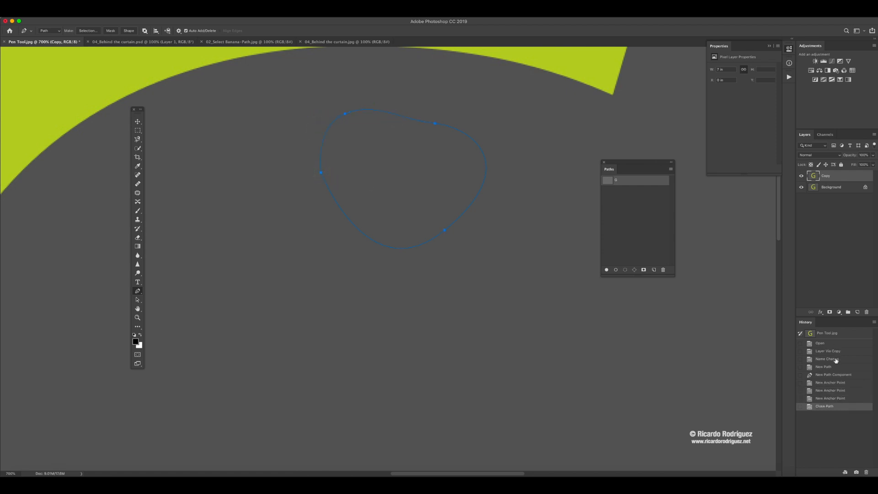
left_click(828, 375)
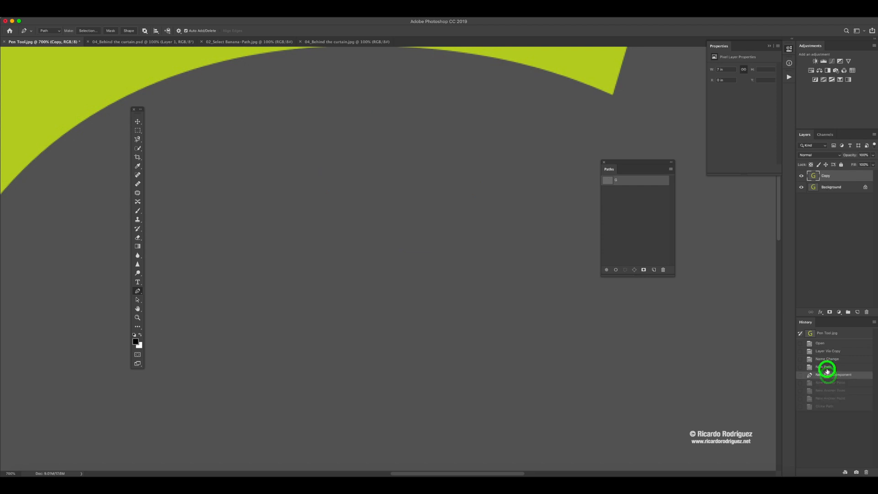
left_click(825, 366)
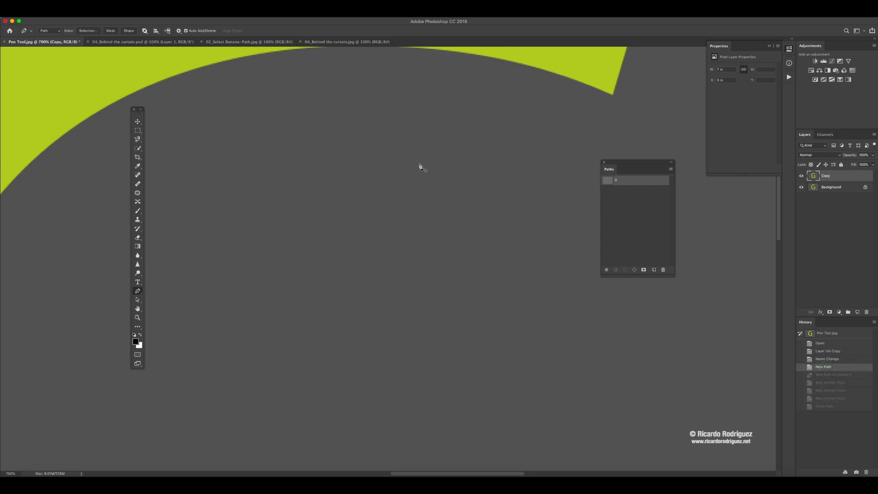
Step: Draw a larger closed practice path with smooth curves and a hooked bend at its upper right, and revert to the New Path state
left_click_drag(424, 142, 361, 154)
left_click_drag(305, 267, 354, 340)
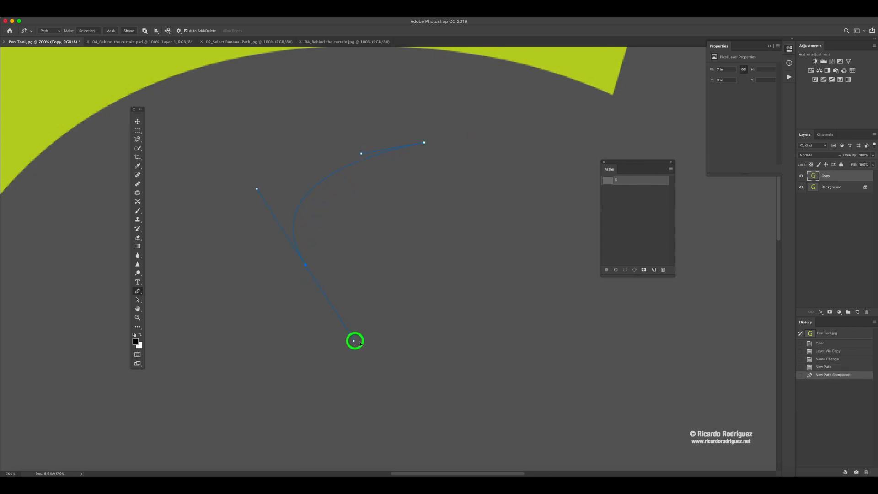
left_click_drag(446, 338, 517, 326)
left_click_drag(521, 276, 529, 239)
left_click_drag(526, 166, 502, 143)
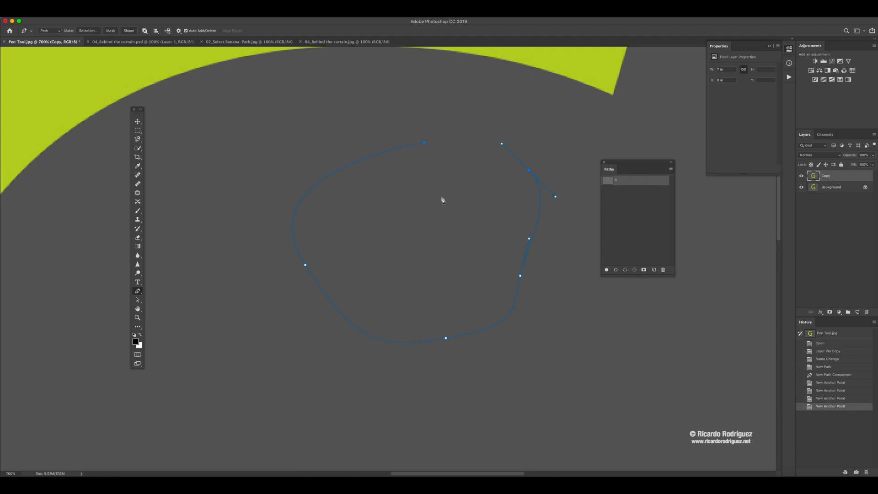
left_click_drag(486, 111, 460, 135)
left_click_drag(471, 165, 459, 169)
left_click_drag(446, 158, 445, 155)
left_click(423, 143)
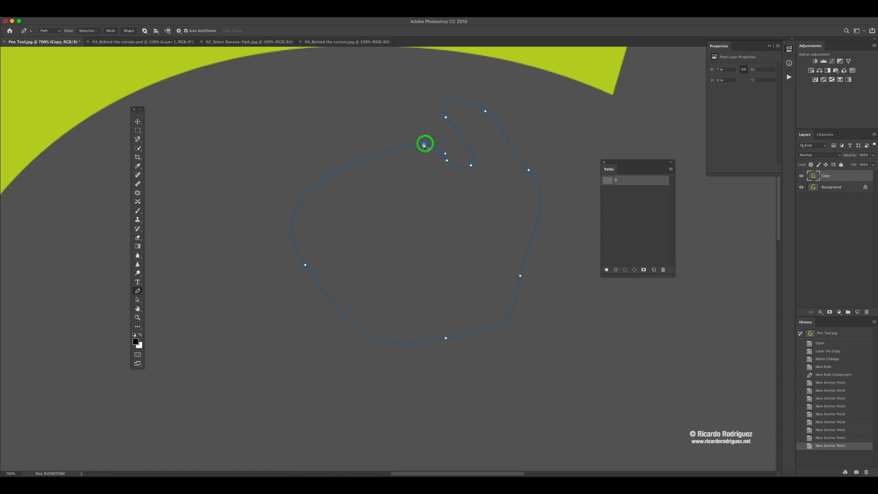
left_click(424, 144)
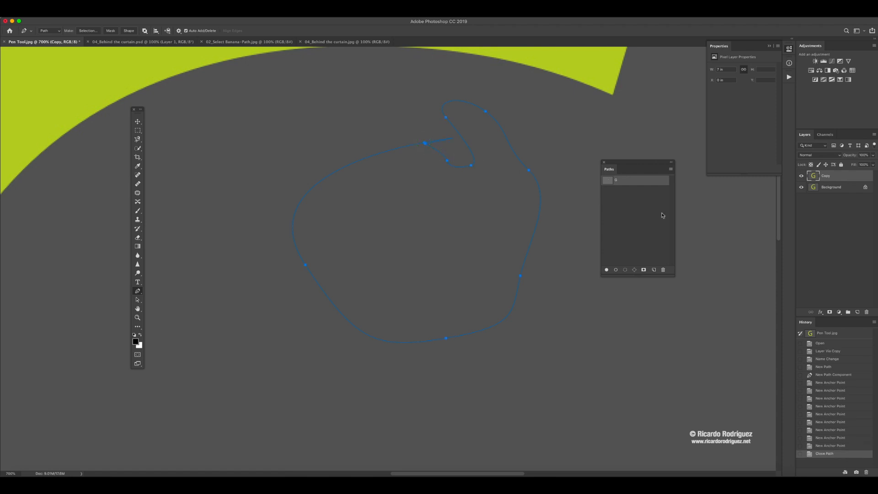
left_click(832, 366)
Step: Draw a closed practice path with five smooth anchor points in the grey area, and clear it through the history
left_click_drag(338, 119, 307, 163)
left_click_drag(391, 302, 543, 259)
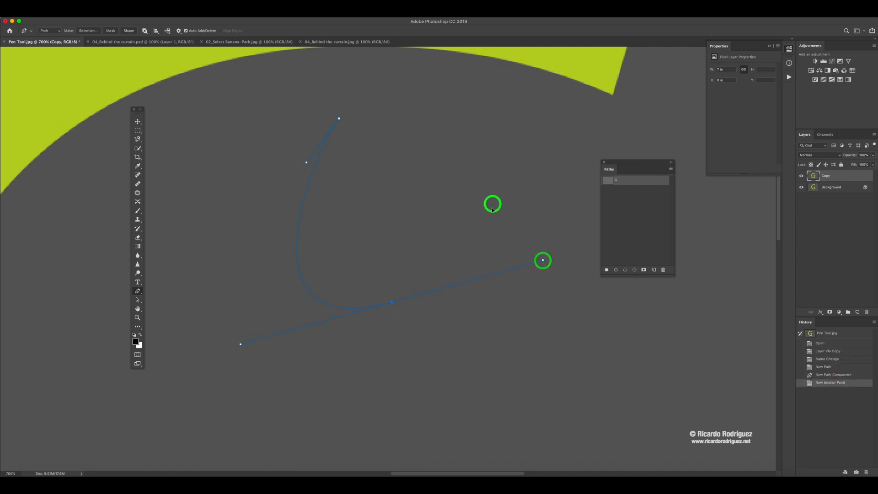
left_click_drag(491, 215, 497, 166)
left_click_drag(452, 126, 409, 129)
left_click_drag(372, 94, 351, 106)
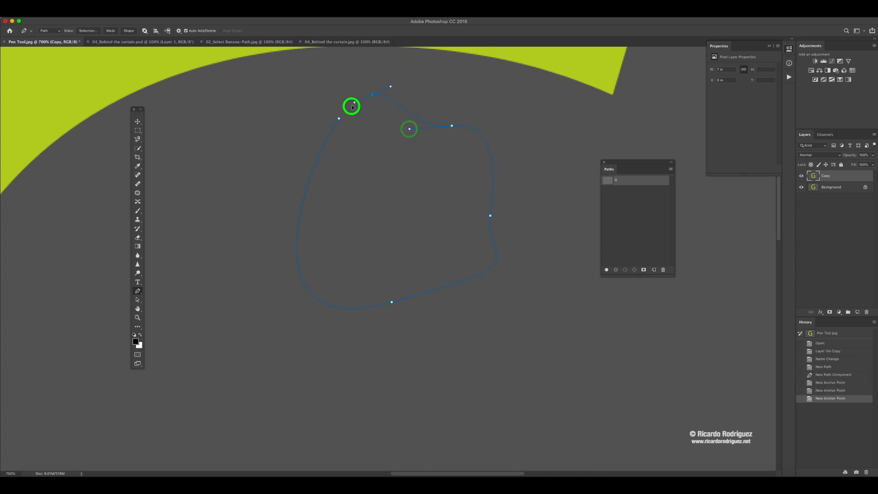
left_click(338, 118)
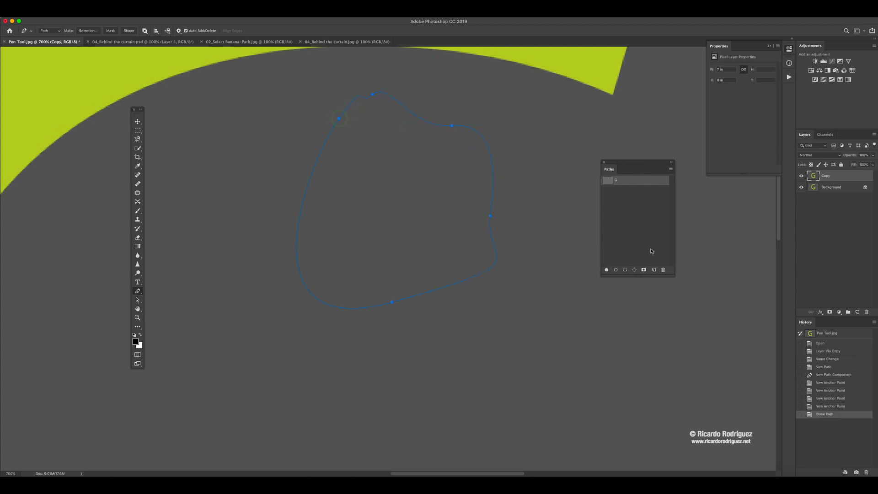
left_click(831, 376)
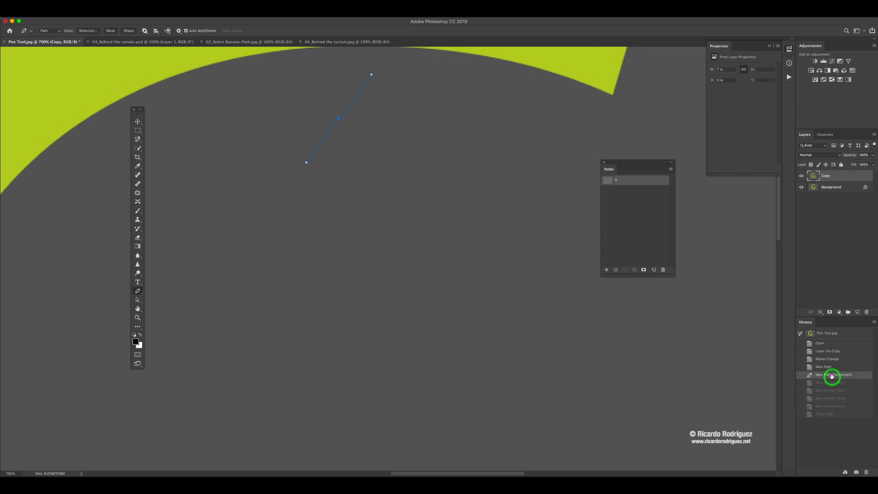
left_click(830, 368)
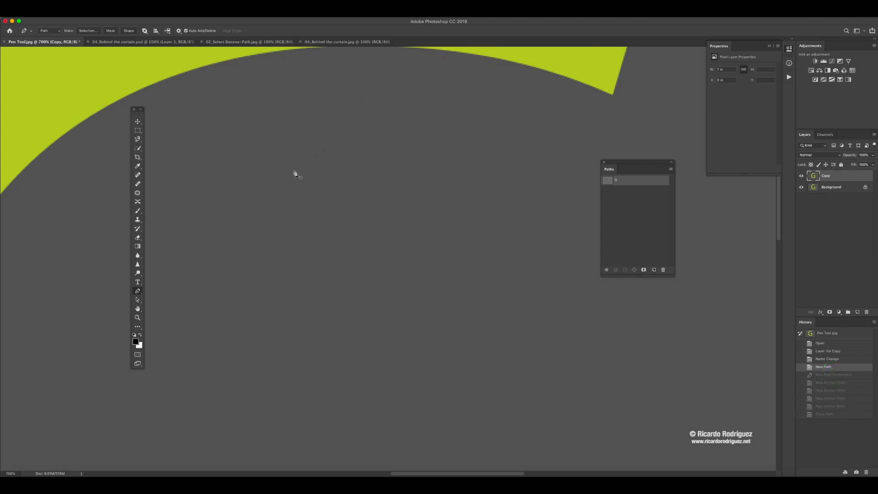
Step: Draw an open, U-shaped practice curve with three smooth anchor points, and nudge its last anchor point slightly down
left_click(273, 157)
left_click(257, 204)
left_click_drag(288, 275, 344, 307)
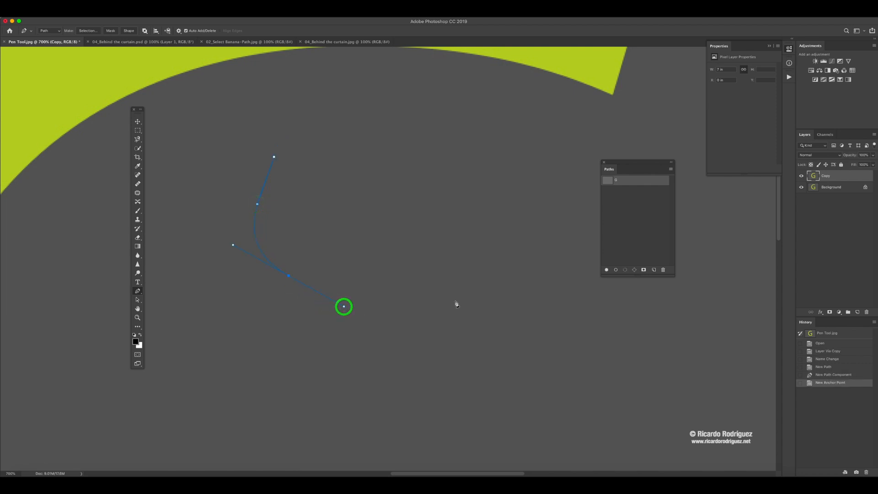
left_click_drag(451, 298, 496, 281)
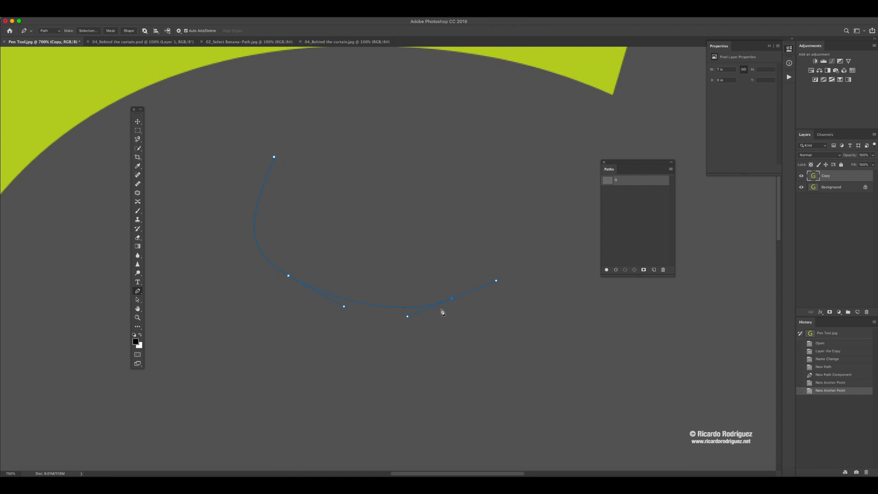
key("Up")
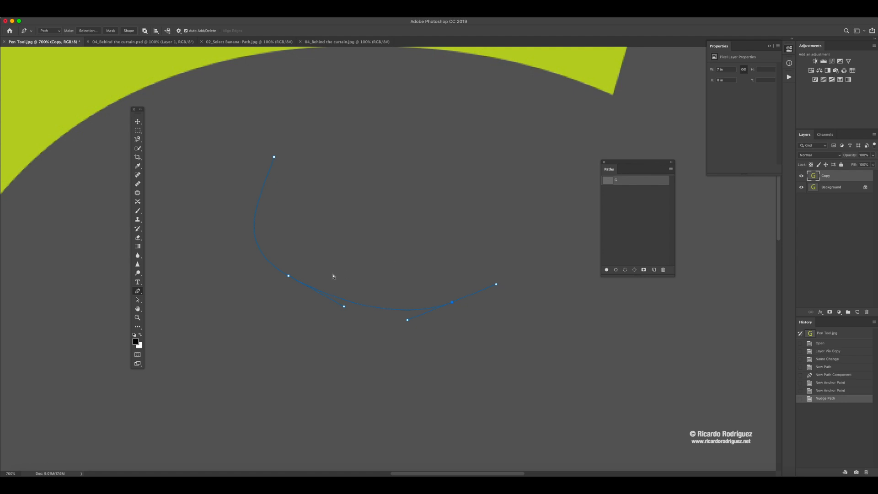
Step: Reshape the practice curve by moving its middle anchor point and direction handle until the bottom bend is deeper and smooth
left_click(288, 276)
mouse_move(288, 276)
left_mouse_down()
mouse_move(269, 297)
mouse_move(306, 261)
mouse_move(270, 310)
mouse_move(293, 269)
mouse_move(278, 300)
mouse_move(283, 288)
left_mouse_up()
left_click(339, 320)
left_click_drag(338, 321, 376, 295)
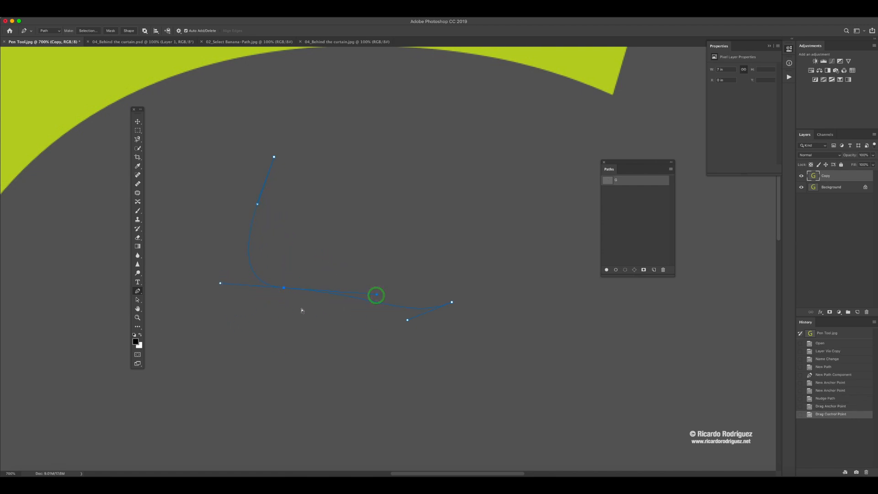
mouse_move(284, 288)
left_mouse_down()
mouse_move(276, 312)
mouse_move(273, 296)
left_mouse_up()
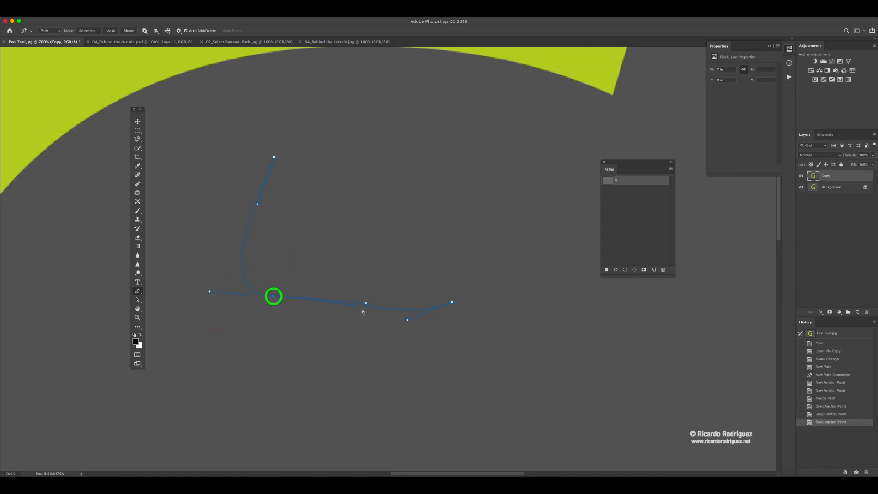
left_click_drag(364, 305, 338, 334)
left_click_drag(274, 297, 283, 324)
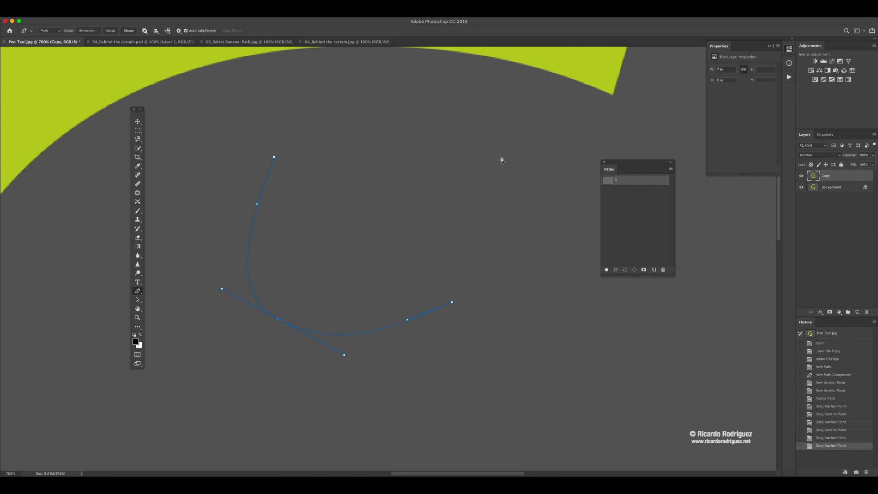
Step: Resume the open practice path from its last anchor point, closing it with four more curved points, and revert to the New Path state
left_click(452, 303)
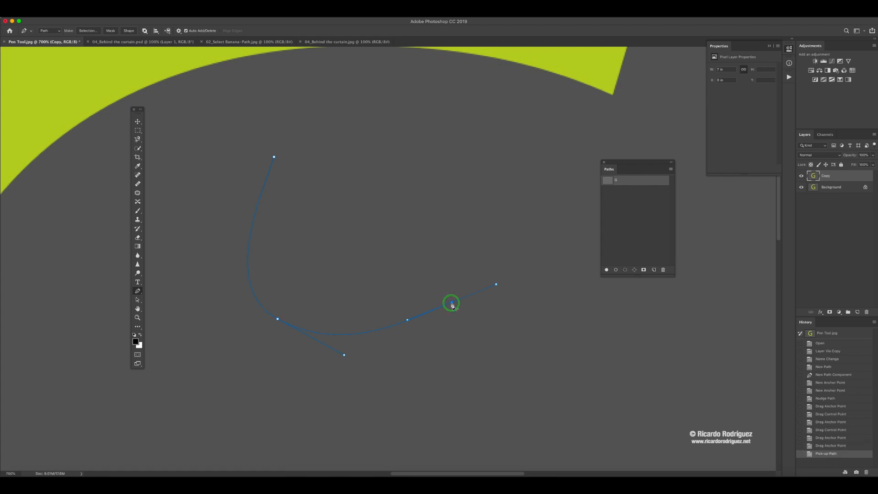
left_click(496, 210)
left_click(466, 142)
left_click_drag(427, 102, 398, 96)
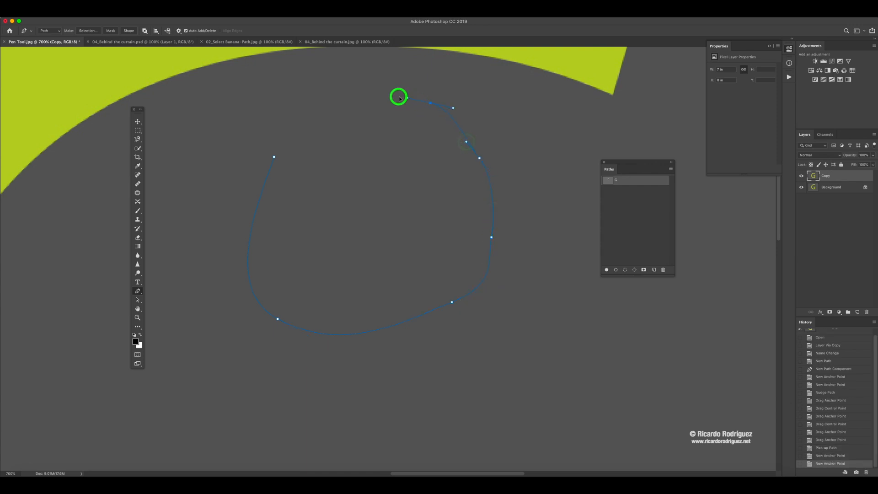
left_click_drag(328, 107, 315, 111)
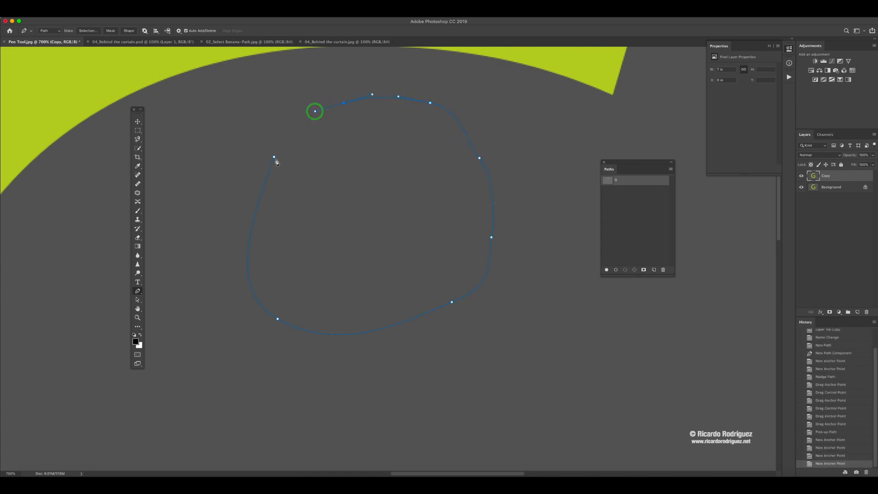
left_click(275, 157)
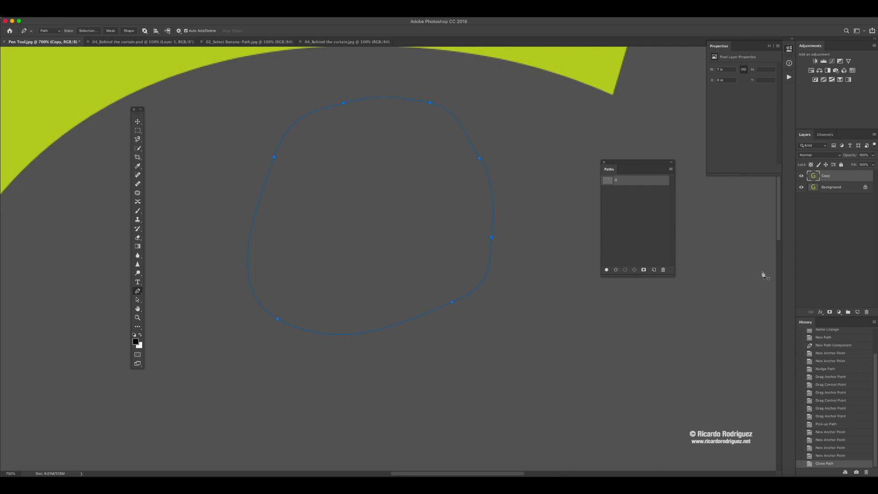
left_click(831, 338)
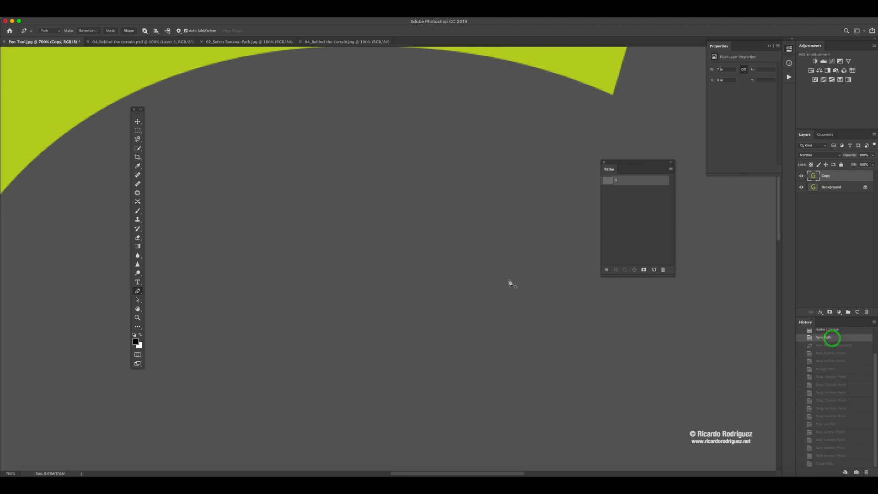
Step: Start tracing the G with anchor points at the lower and upper corners of the upper arc's end, working at 800% zoom
left_click_drag(548, 208, 471, 362)
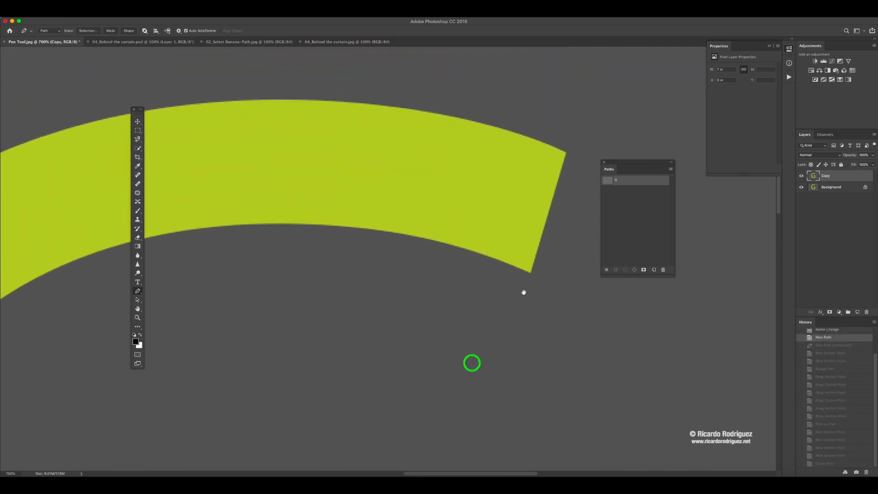
left_click_drag(528, 273, 529, 258)
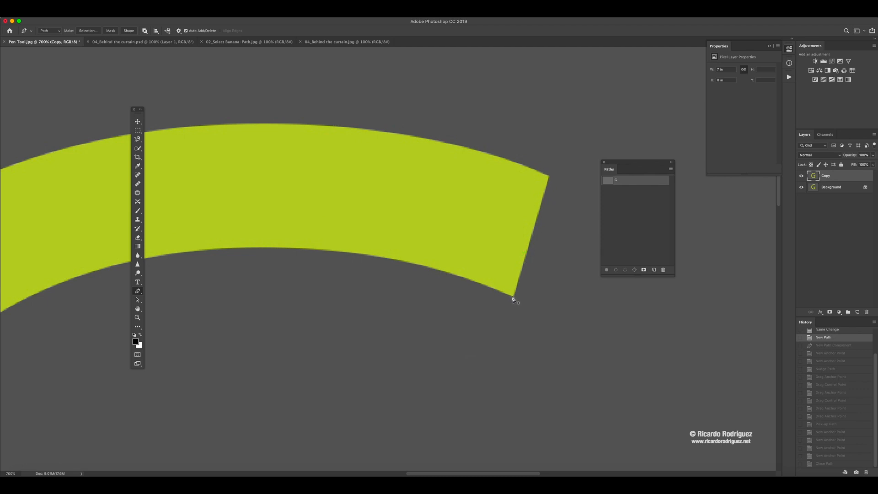
left_click(513, 299)
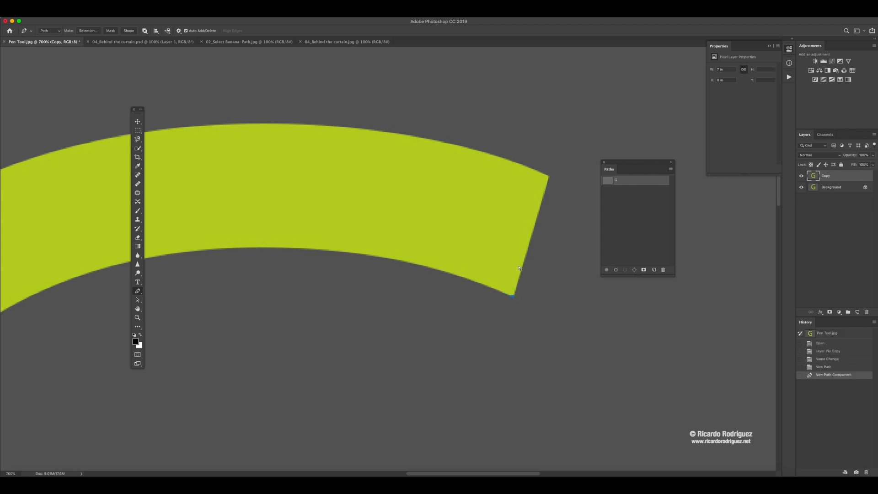
key("super+equal")
left_click_drag(537, 283, 488, 331)
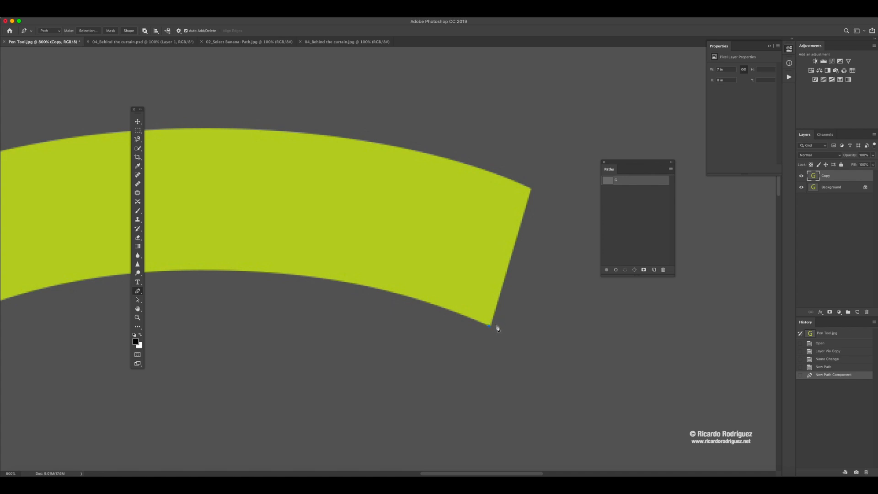
left_click(529, 189)
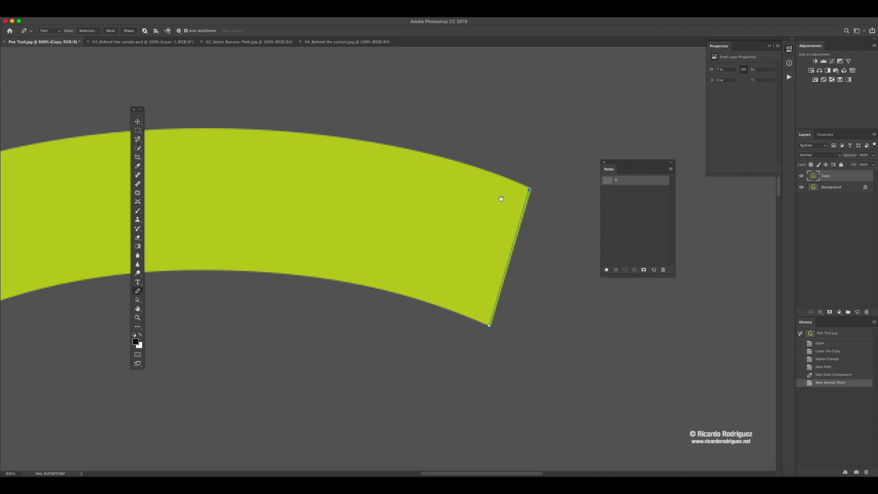
Step: Move the Paths panel below the Properties panel and the floating toolbar farther left, uncovering more of the G's upper arc
left_click_drag(501, 199, 593, 245)
left_click_drag(630, 168, 732, 181)
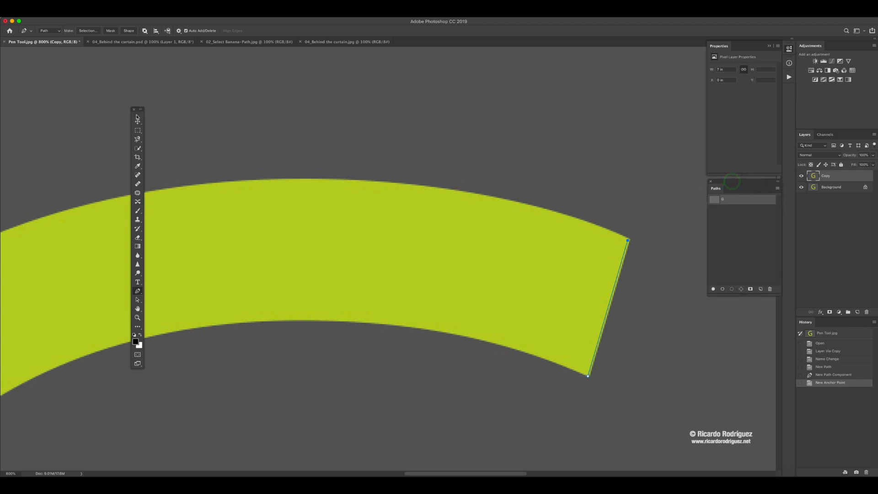
left_click_drag(133, 110, 66, 94)
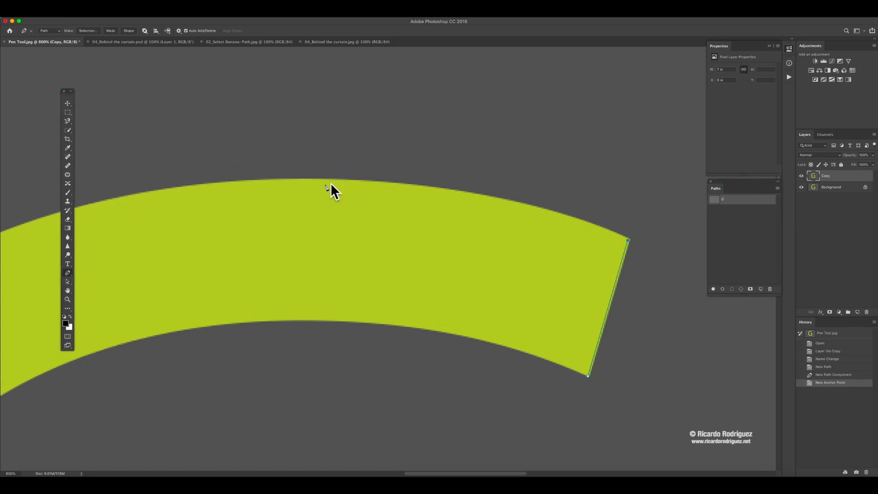
Step: Place a straight-segment anchor point at the peak of the upper arc's outer edge, and undo it
left_click(302, 179)
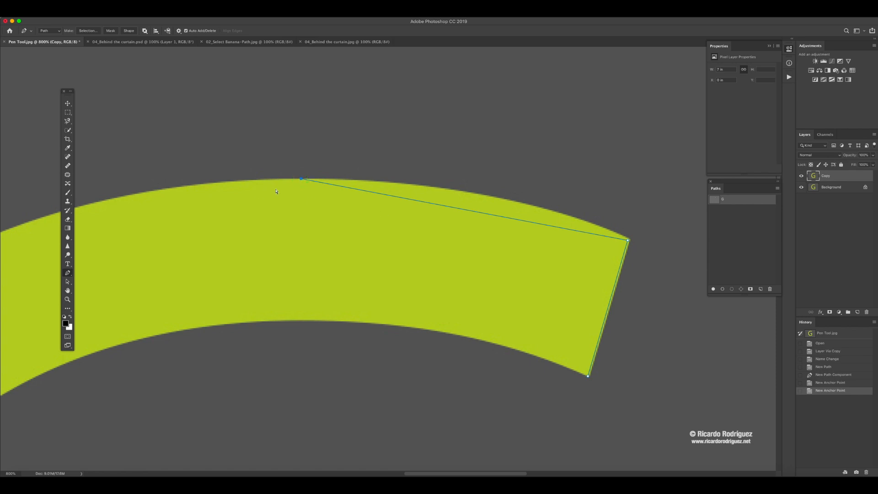
key("super+z")
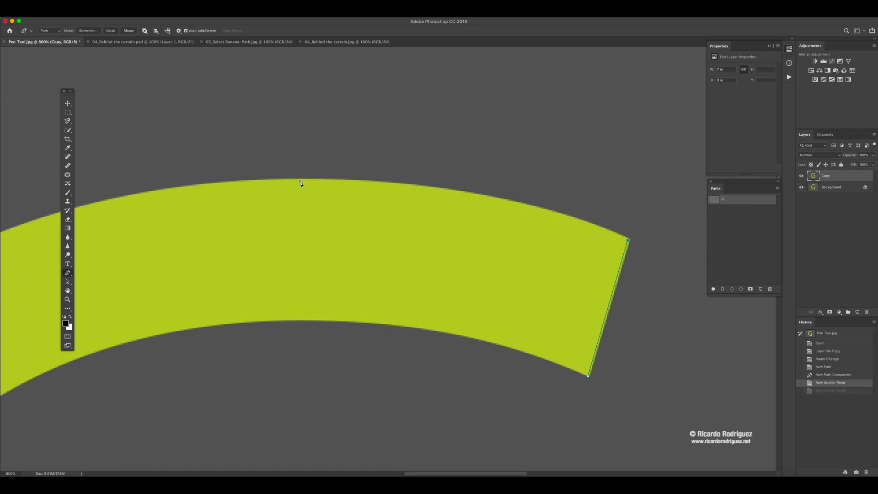
Step: Place a curved anchor point at the peak of the upper arc's outer edge, fine-tune its position and shorten its outgoing handle
left_click_drag(295, 179, 82, 181)
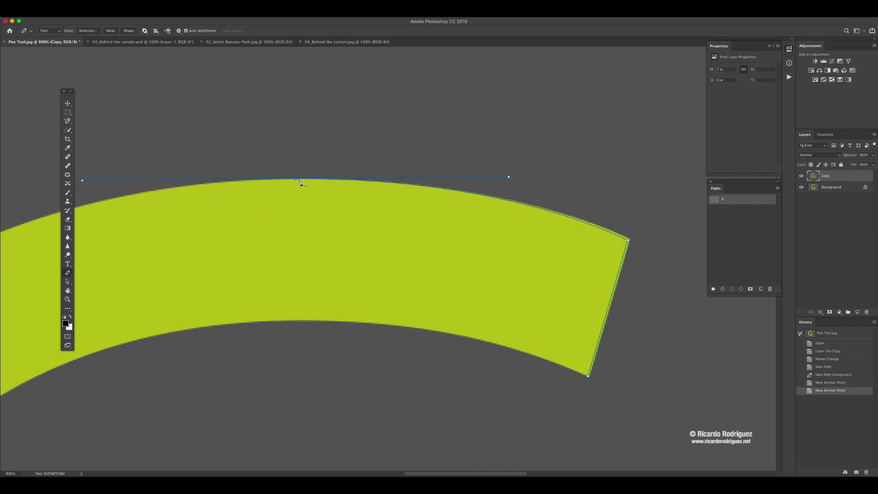
key("Down")
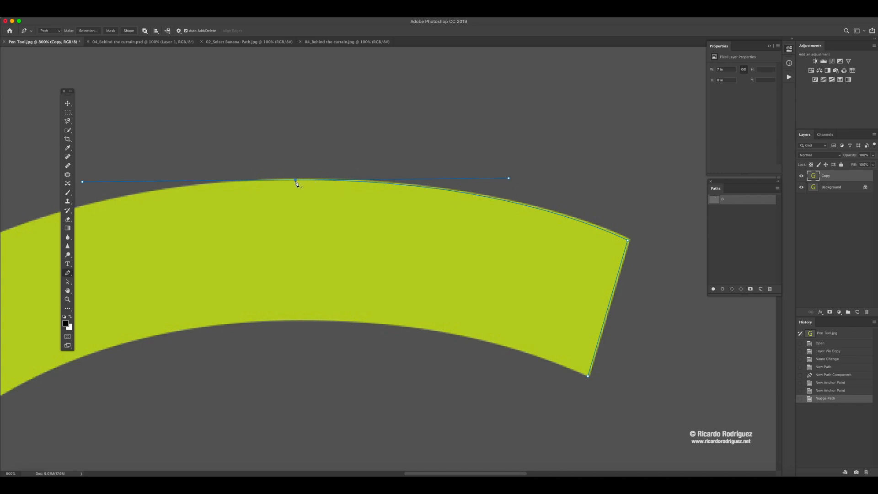
left_click_drag(296, 182, 299, 181)
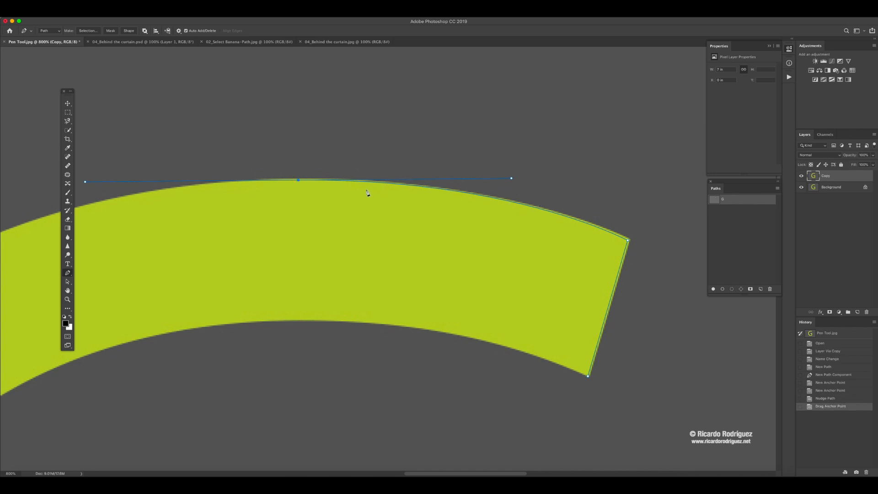
left_click_drag(337, 204, 465, 197)
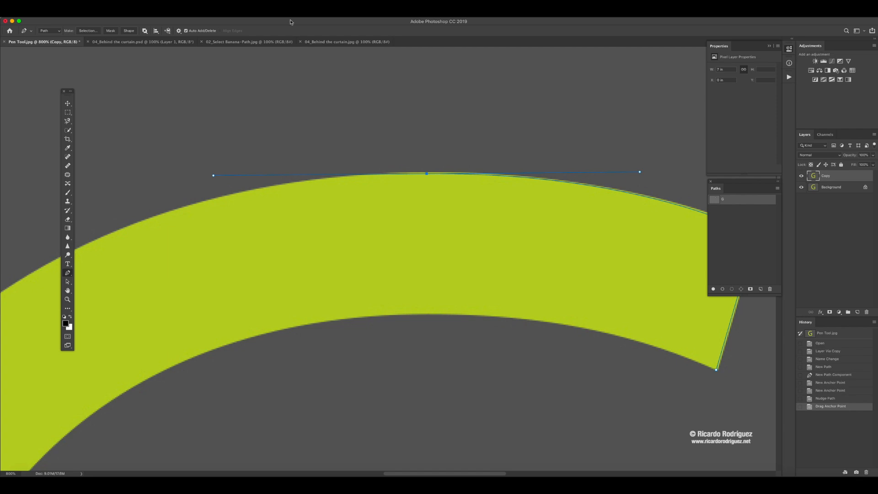
left_click_drag(213, 175, 266, 175)
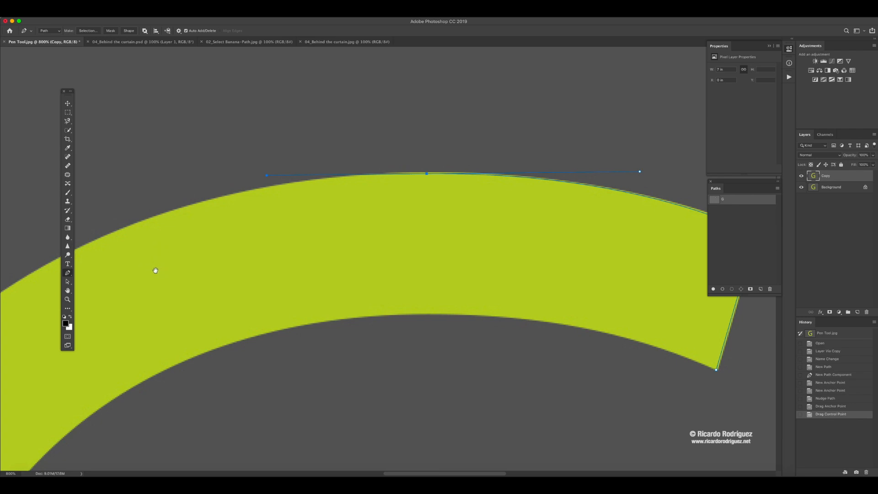
Step: Continue the outer edge with curved anchor points on the G's upper-left shoulder and left side, nudging the second one slightly inward
left_click_drag(155, 270, 364, 181)
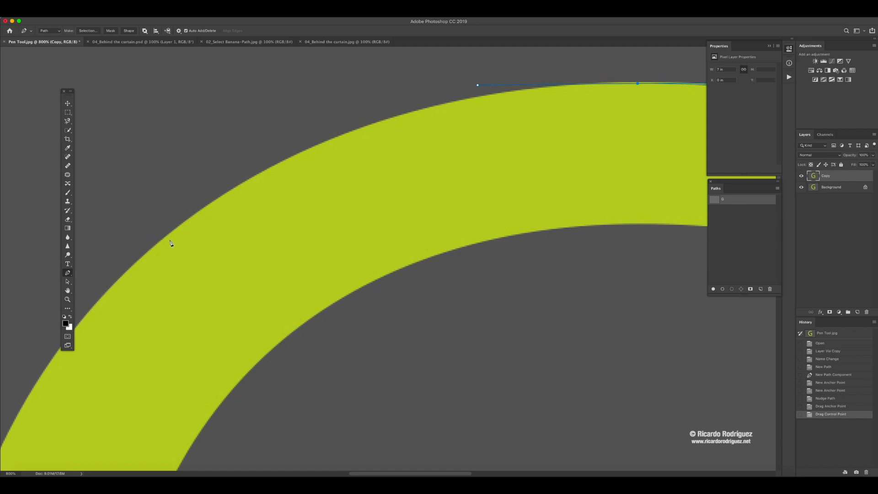
left_click_drag(158, 245, 19, 363)
left_click_drag(133, 360, 343, 136)
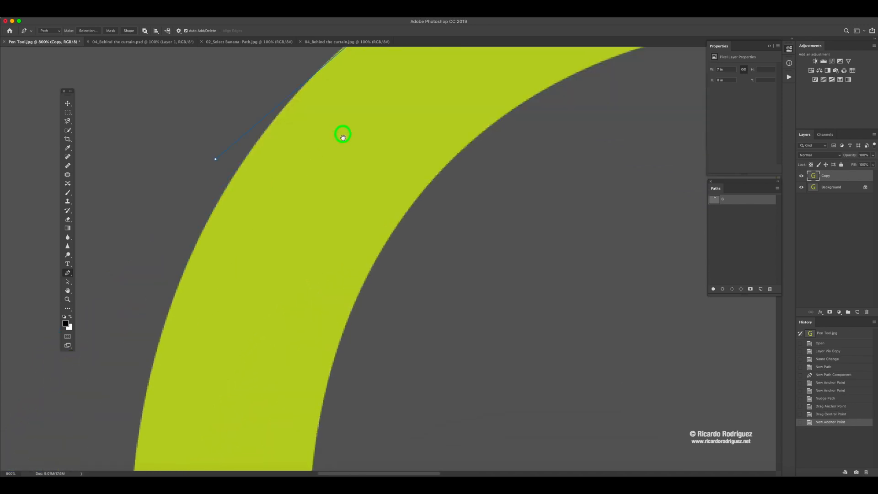
left_click(244, 348)
left_click_drag(247, 233, 226, 337)
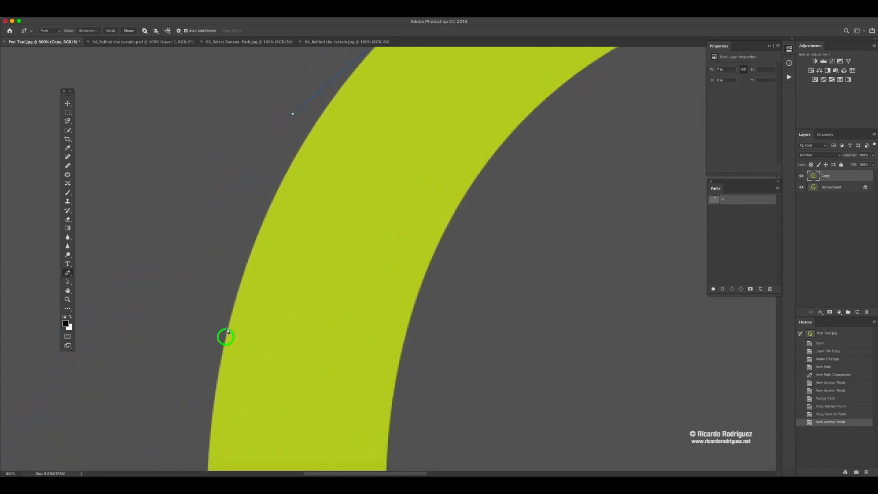
key("super+minus")
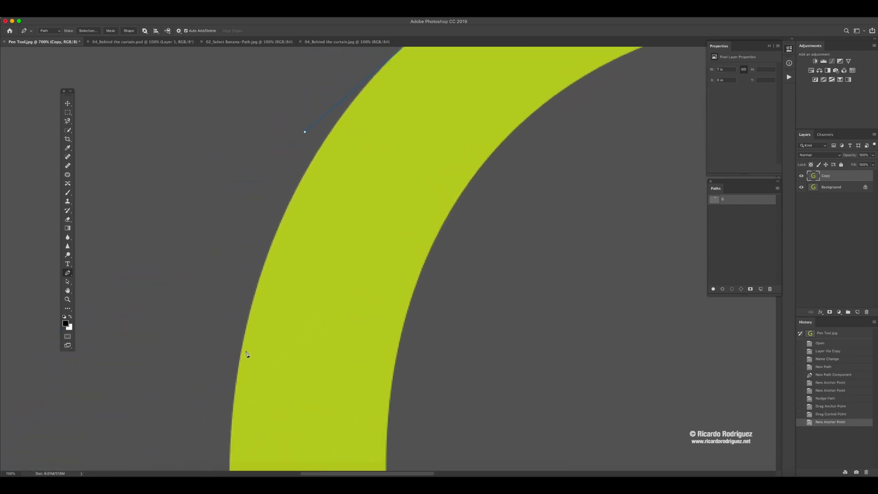
left_click_drag(241, 354, 230, 431)
left_click(230, 431)
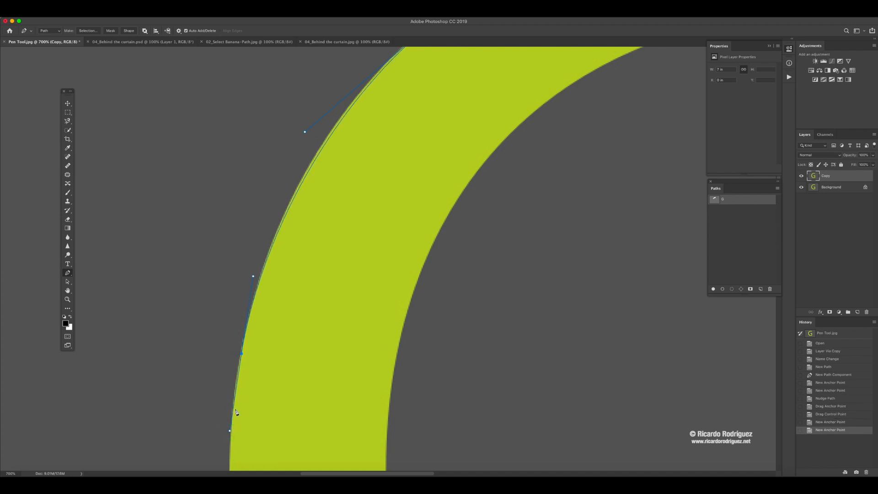
key("Right")
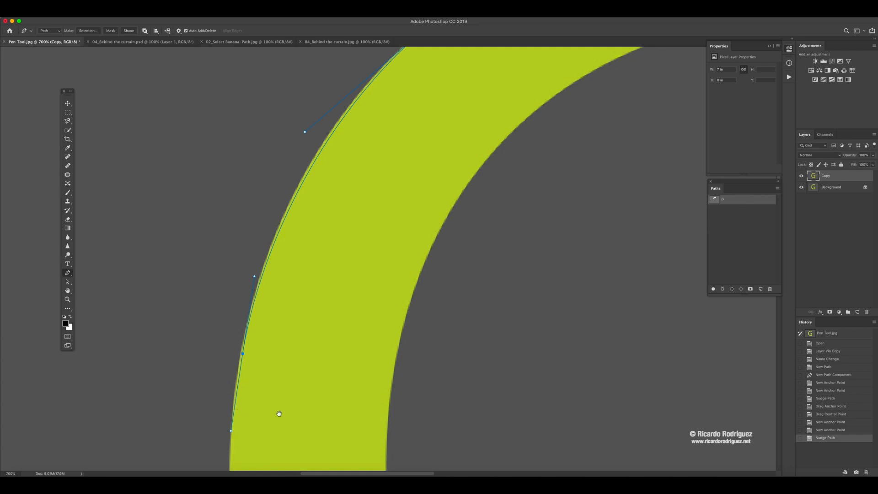
Step: Trace the outer edge down the lower-left bend and along the bottom curve with four more curved anchor points
left_click_drag(279, 413, 308, 226)
left_click_drag(265, 396, 259, 260)
left_click_drag(250, 316, 188, 201)
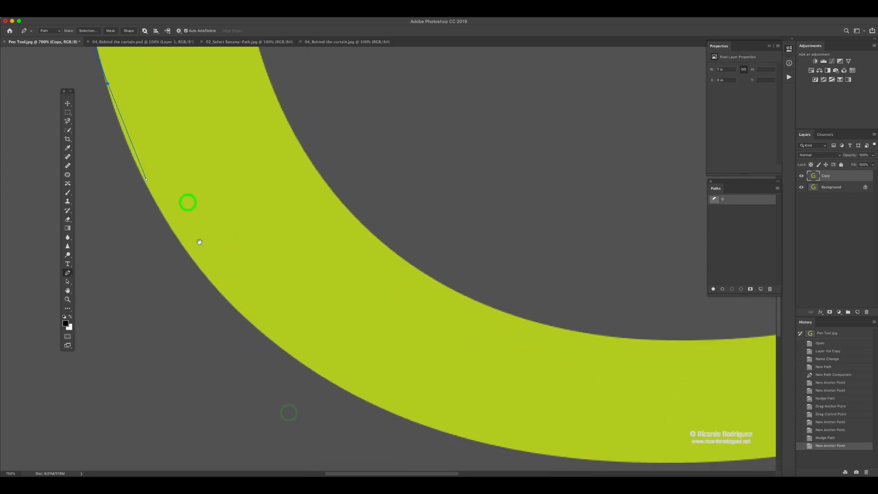
left_click_drag(297, 359, 215, 236)
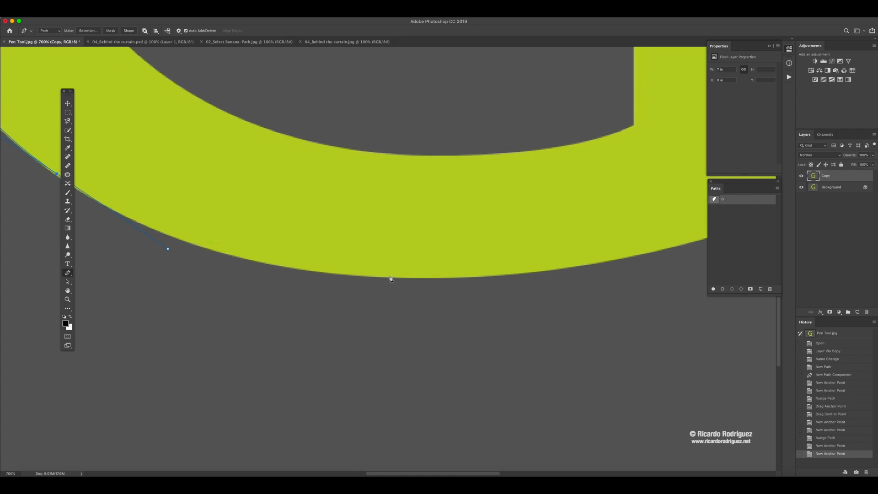
left_click_drag(390, 277, 271, 314)
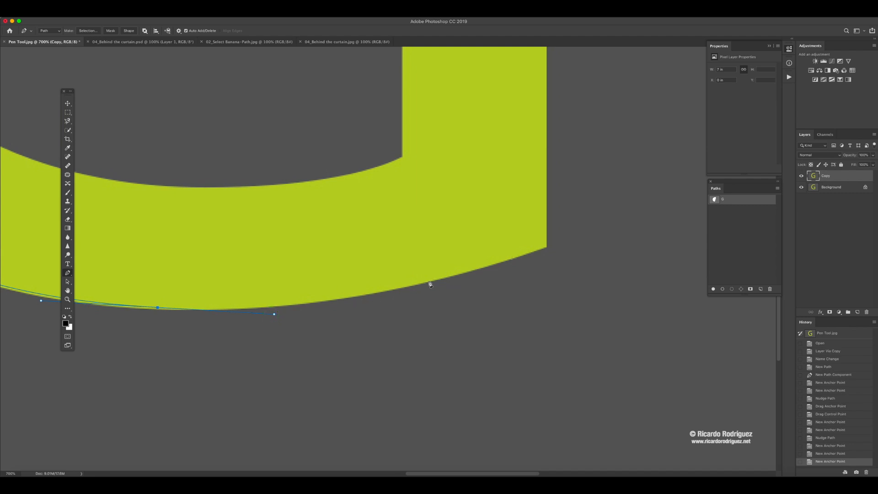
left_click_drag(429, 281, 463, 274)
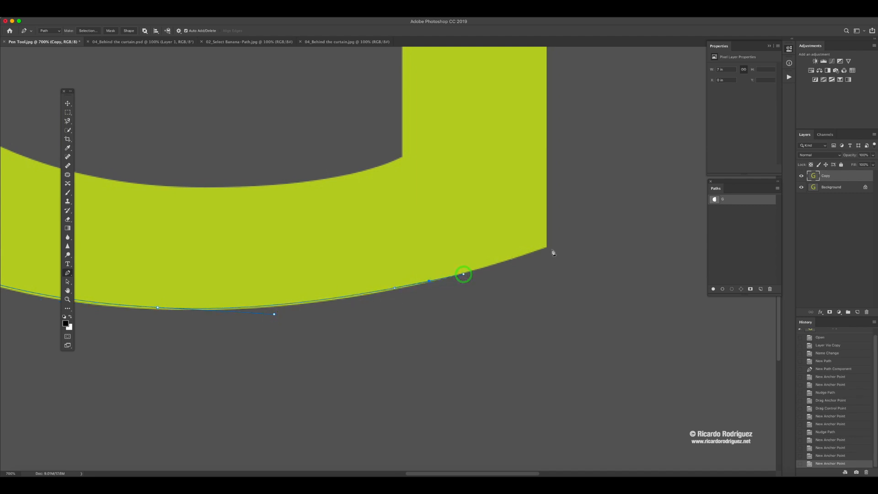
Step: At 800% zoom, place straight-segment anchor points at the stem's lower outer corner and just above it, and undo both
key("super+plus")
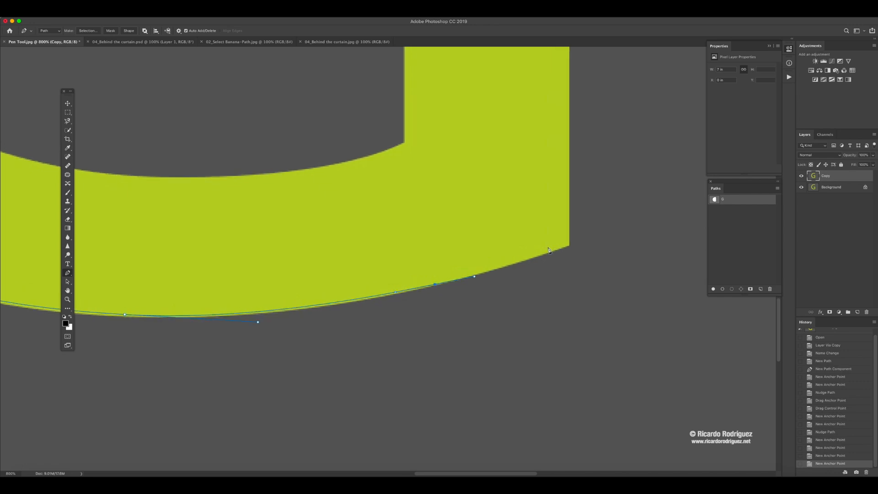
left_click_drag(572, 243, 390, 263)
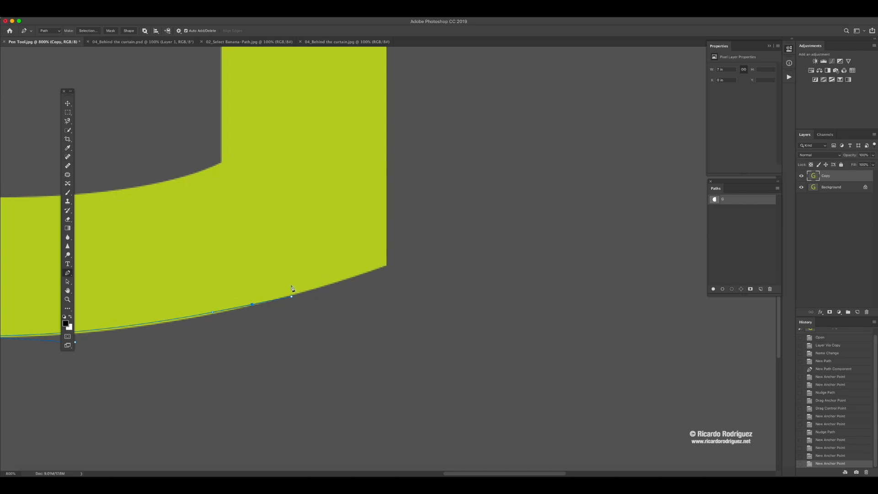
left_click(386, 268)
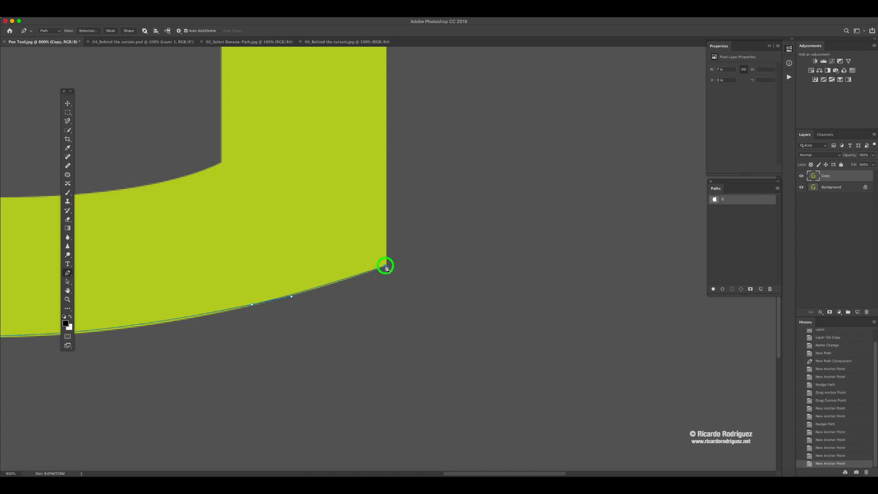
left_click(382, 212)
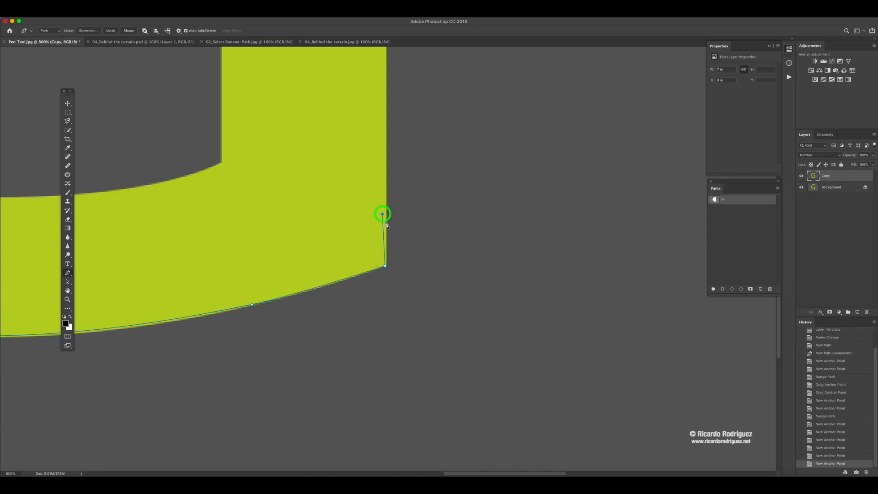
key("super+z")
key("super+z")
Step: Try a curved anchor point without outgoing handle at the stem's lower outer corner, move it off the G, and undo back to the previous point
left_click_drag(384, 268, 475, 235)
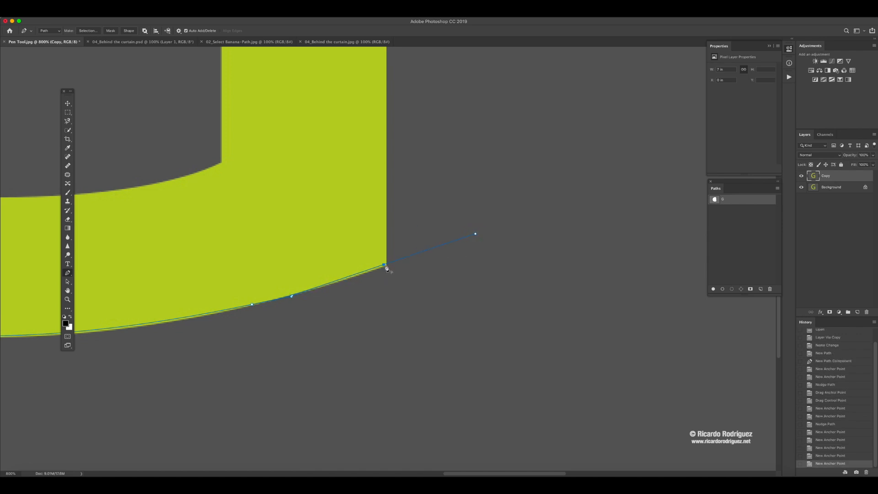
left_click(385, 265)
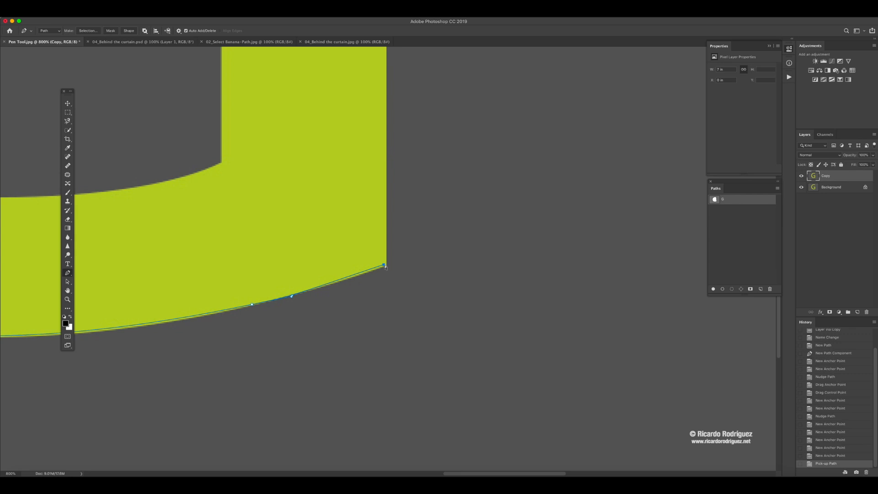
left_click_drag(385, 267, 471, 322)
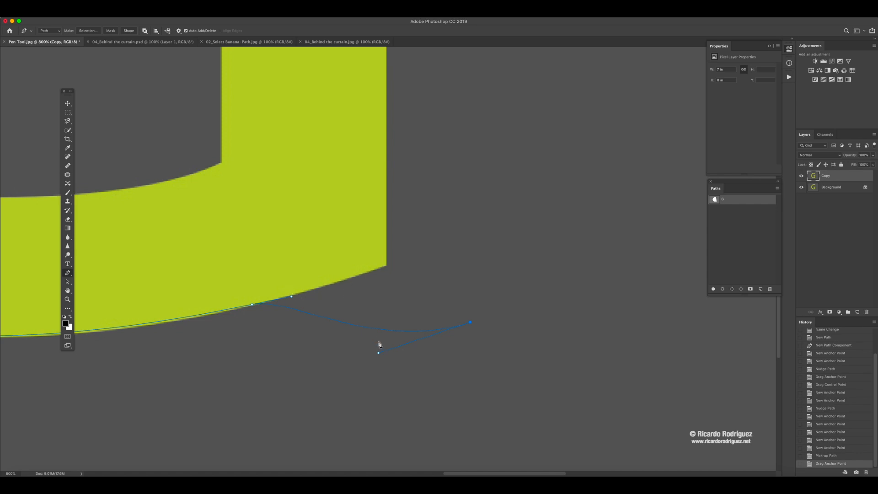
mouse_move(378, 353)
left_mouse_down()
mouse_move(366, 317)
mouse_move(382, 362)
left_mouse_up()
key("super+z")
key("super+z")
key("super+z")
key("super+z")
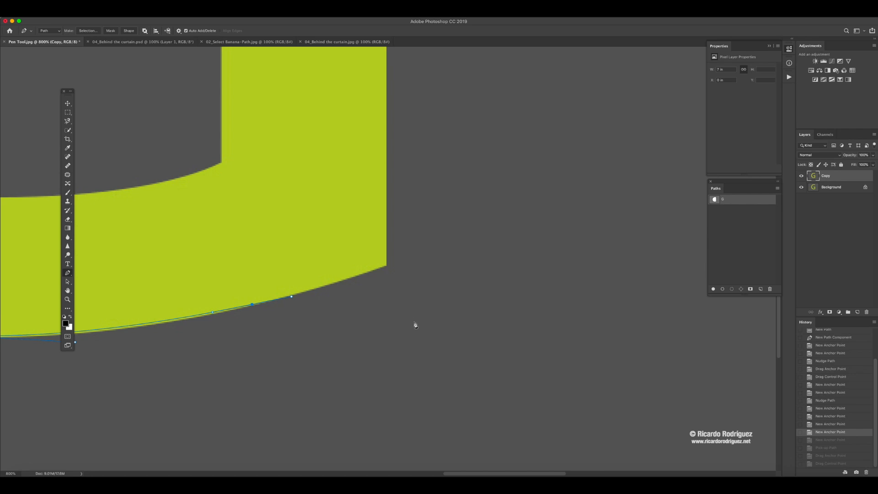
left_click(414, 325)
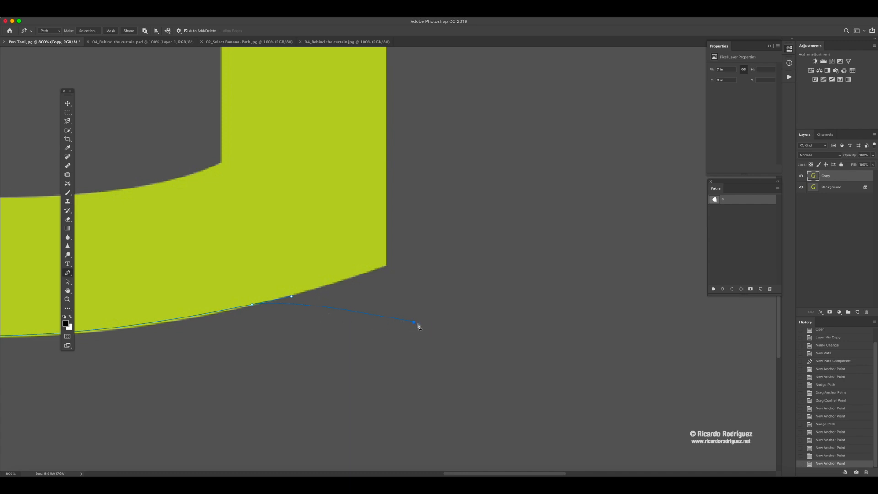
key("super+z")
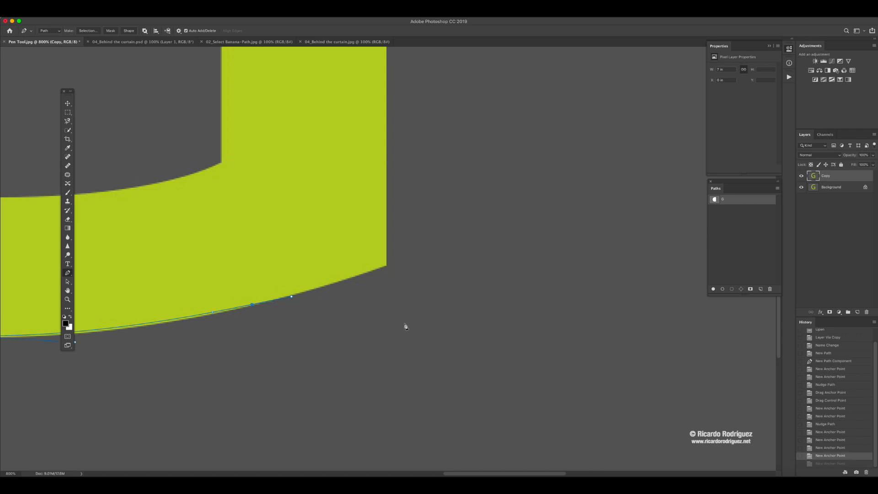
Step: Place a curved anchor point without outgoing handle, move it onto the stem's lower outer corner, and fit its remaining handle to the bottom curve
left_click_drag(404, 323, 476, 327)
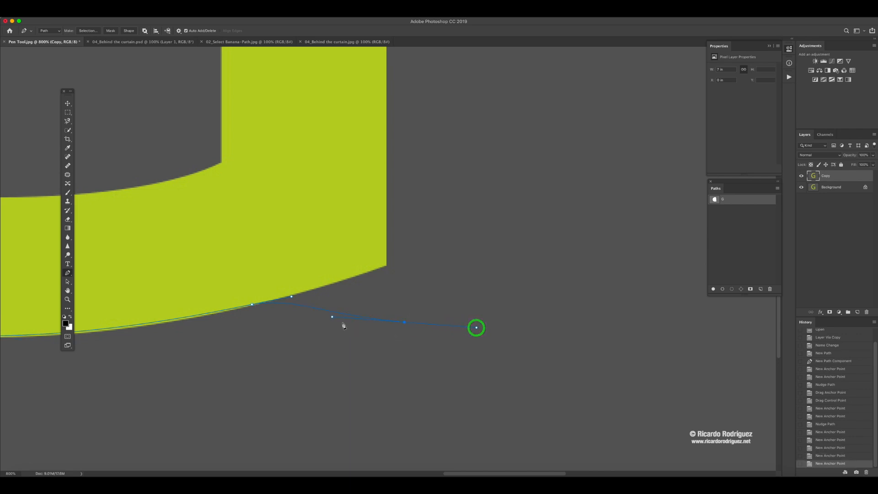
left_click(406, 323, "alt")
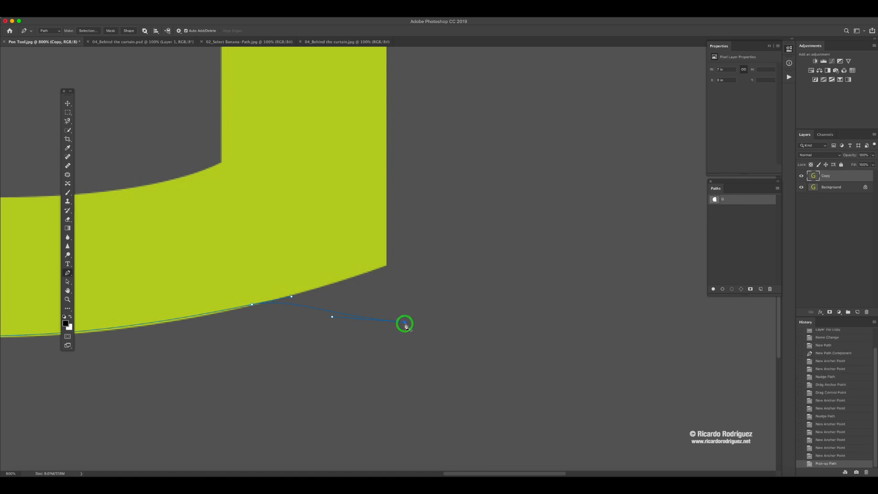
left_click_drag(405, 324, 385, 265)
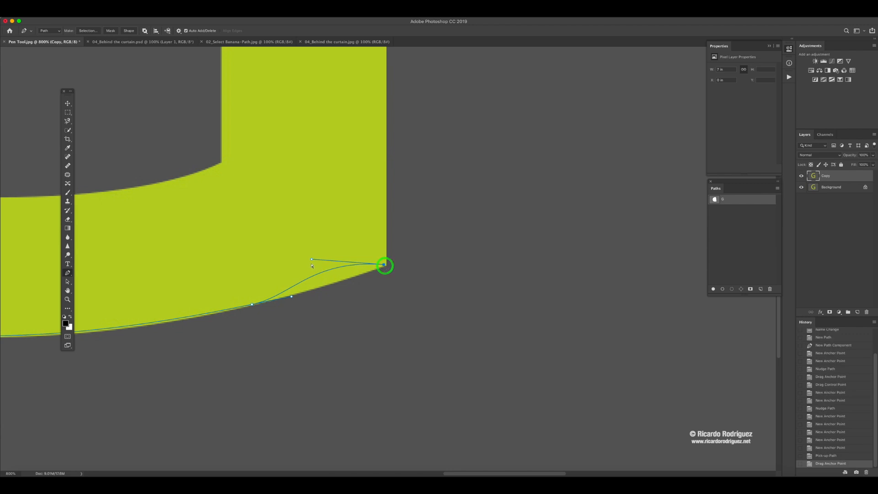
left_click_drag(313, 259, 318, 289)
left_click_drag(384, 265, 385, 265)
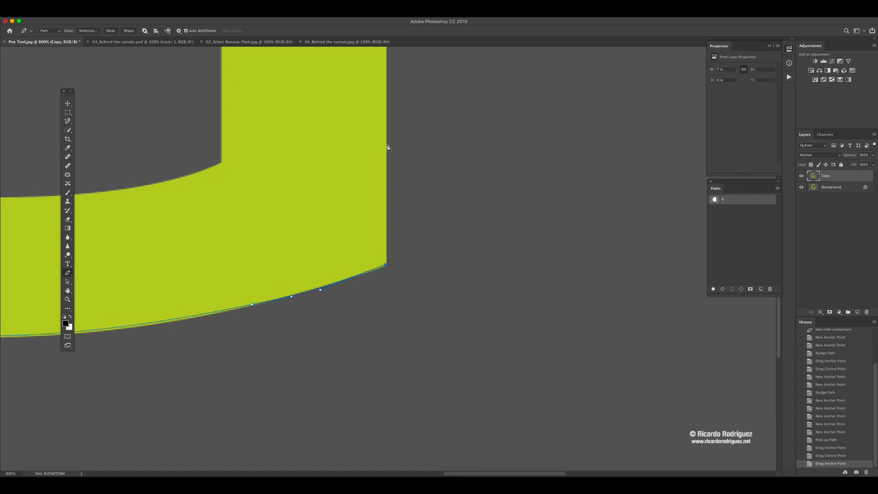
Step: Trace the stem's outer edge and the crossbar with four straight-segment corner points, ending at the crossbar's inner corner with the stem
scroll(389, 157, "up", 5)
scroll(392, 159, "up", 8)
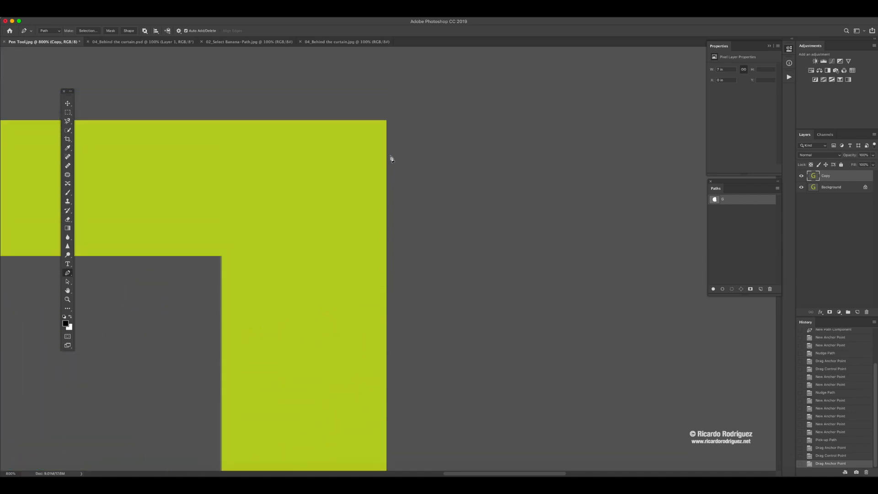
left_click(385, 164)
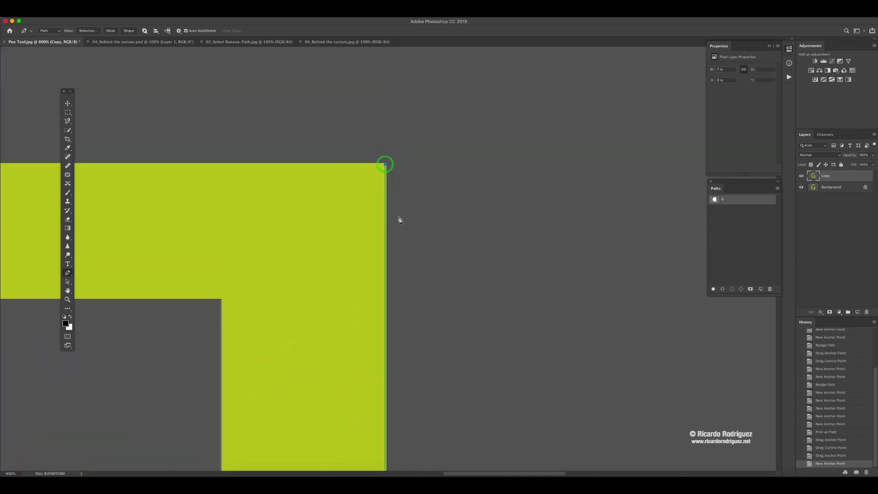
left_click_drag(324, 177, 514, 178)
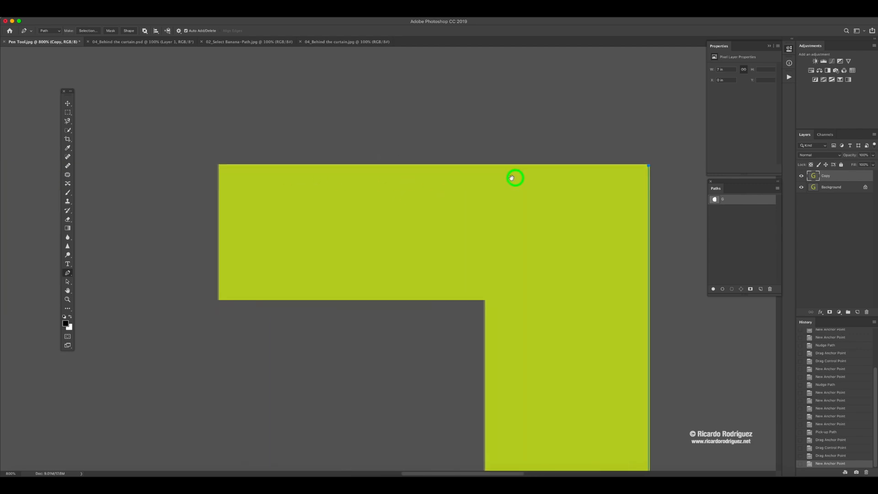
left_click(224, 166)
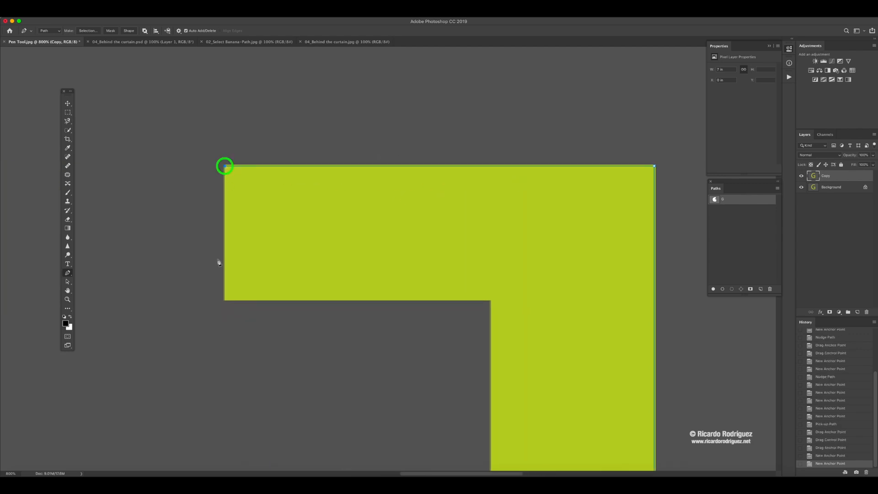
left_click(224, 299)
left_click(491, 300)
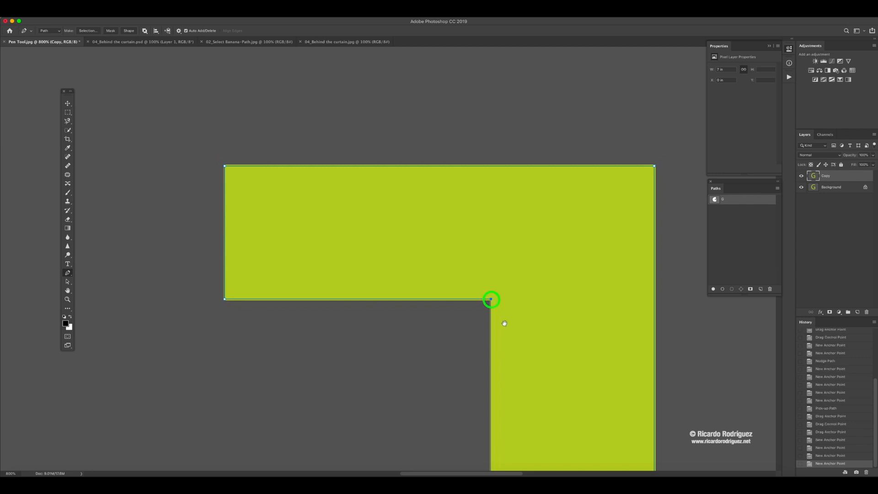
left_click_drag(455, 166, 448, 147)
scroll(454, 185, "down", 5)
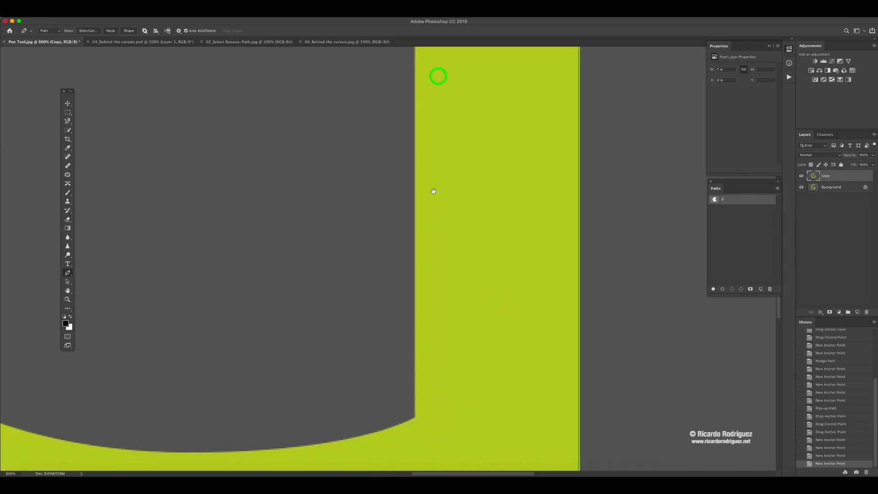
Step: Place a straight-segment anchor point at the stem's lower inner corner
left_click(413, 406)
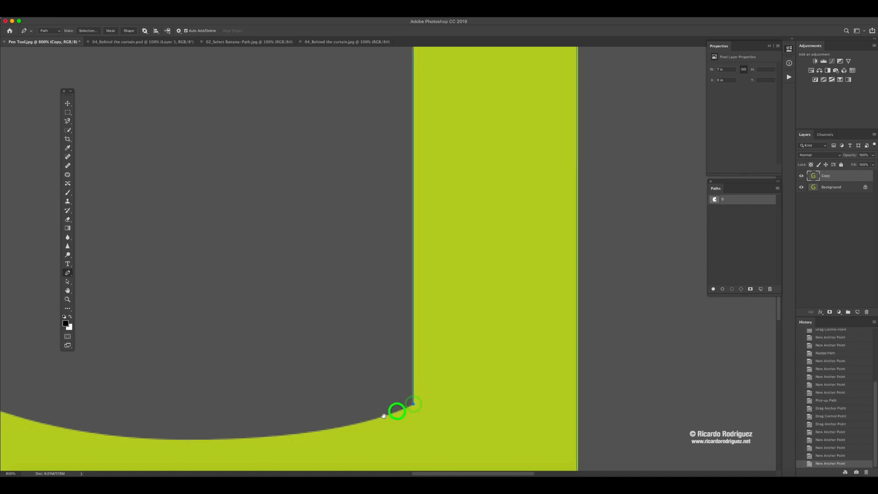
left_click_drag(398, 410, 486, 375)
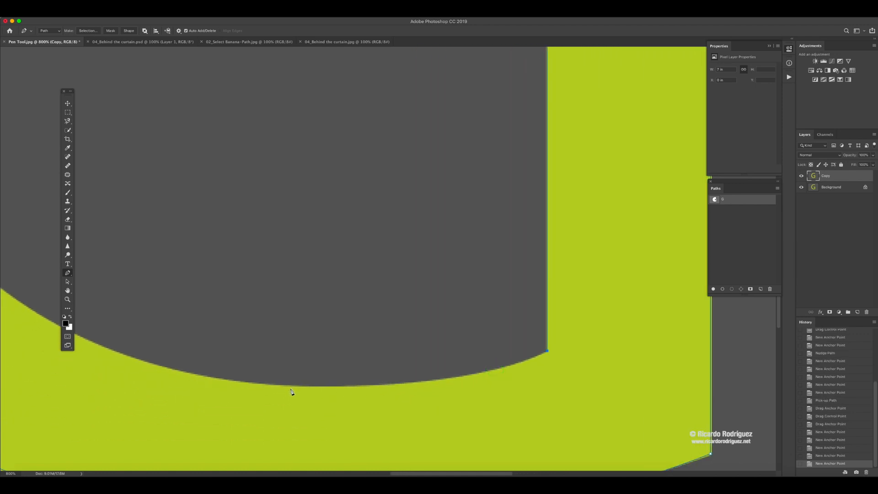
left_click(710, 17)
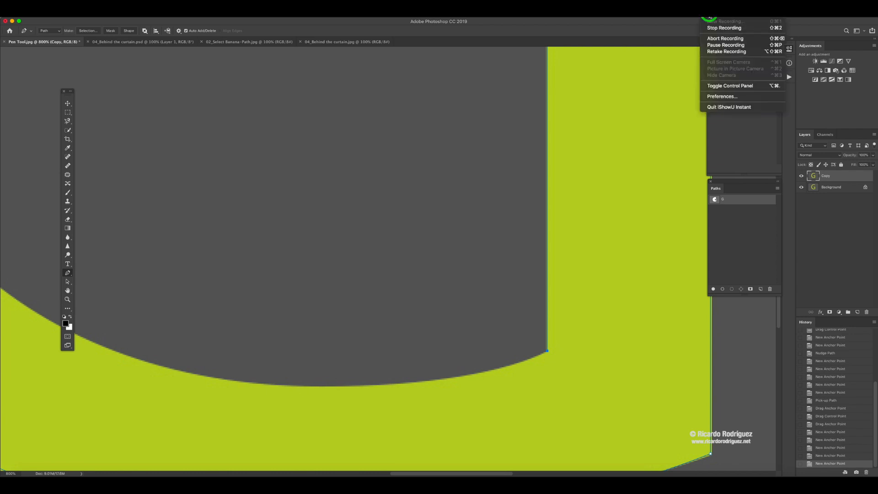
left_click(721, 45)
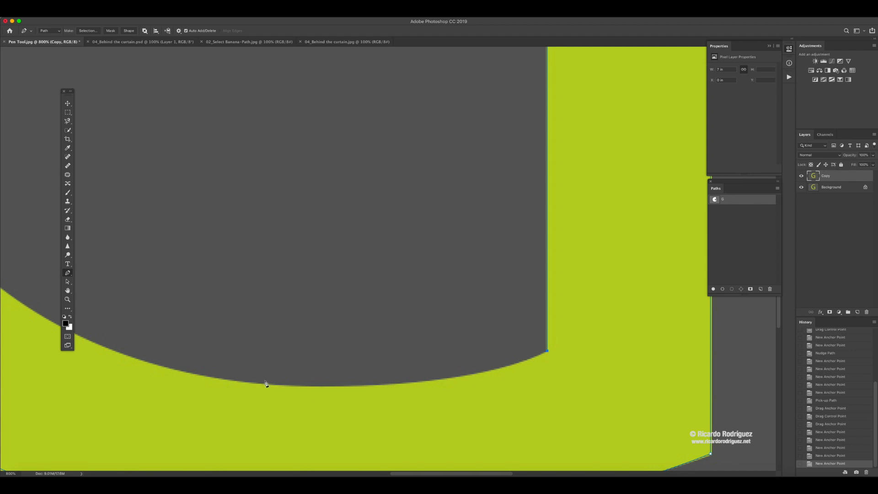
Step: Trace the G's inner curve with curved anchor points at its bottom, lower left, upper left and top, fitting the handles to the edge
left_click_drag(317, 387, 163, 377)
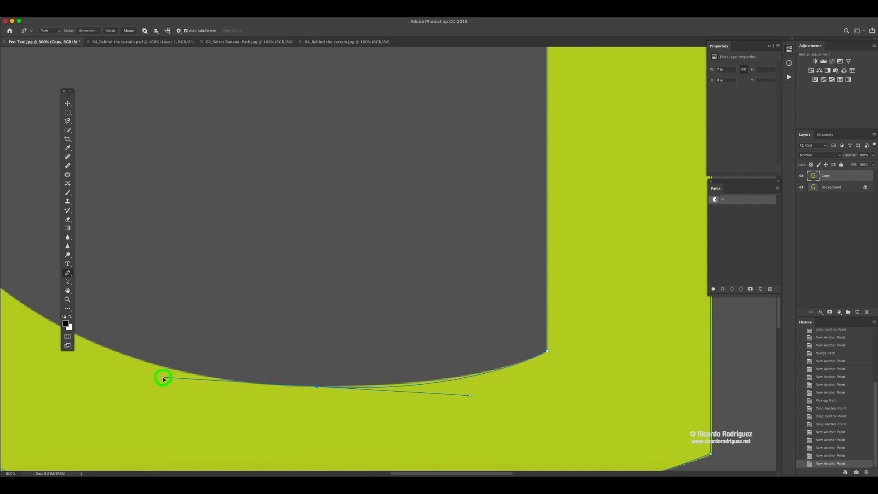
left_click_drag(215, 344, 575, 391)
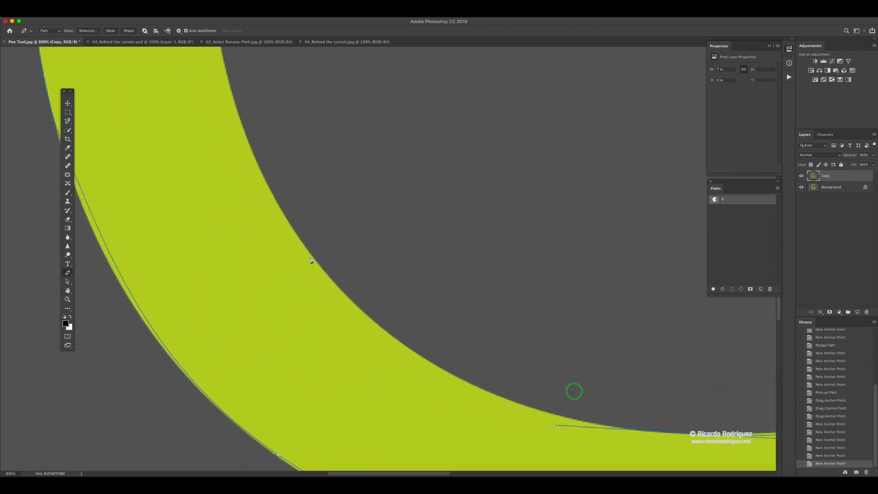
left_click_drag(310, 257, 186, 106)
left_click_drag(321, 166, 372, 346)
left_click_drag(345, 177, 299, 292)
key("super+minus")
key("super+minus")
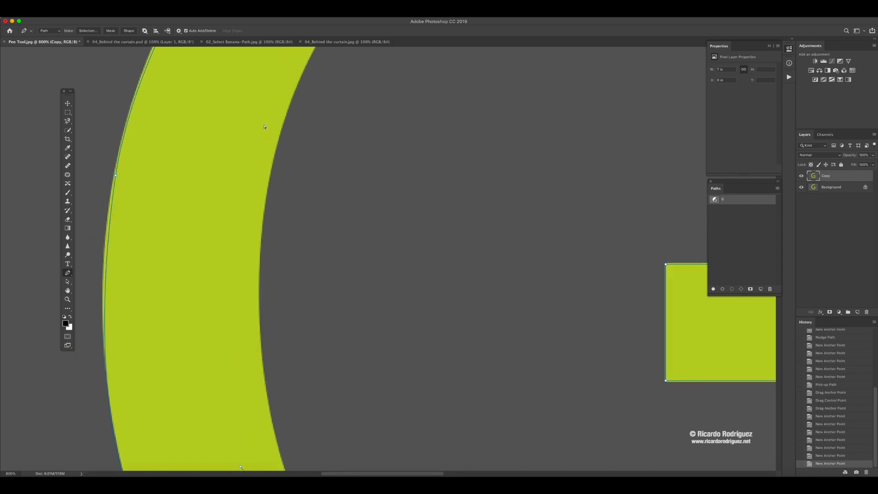
key("super+minus")
key("super+minus")
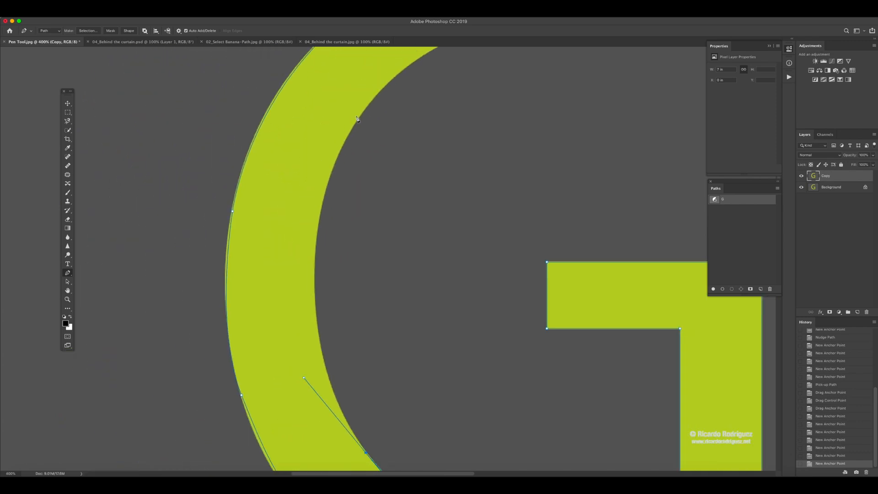
left_click_drag(373, 101, 457, 76)
left_click_drag(517, 113, 381, 178)
Step: Move the anchor point at the top of the inner curve onto the G's edge
left_click(165, 268)
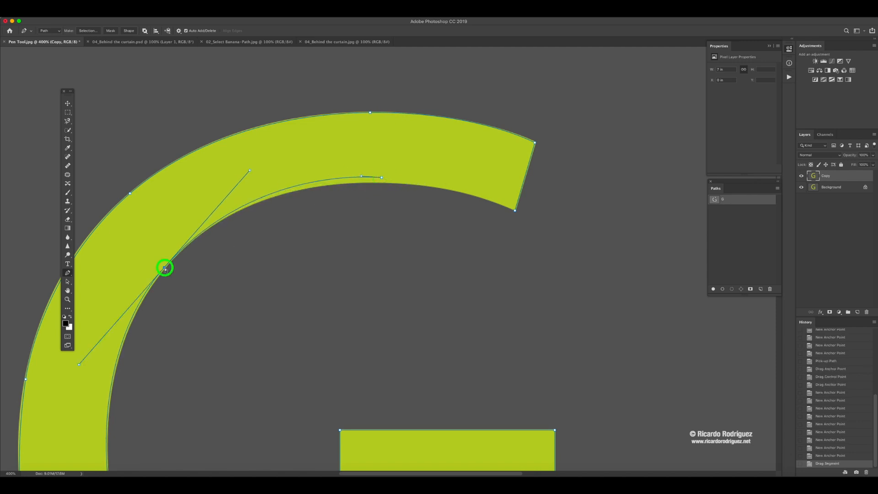
left_click(382, 178)
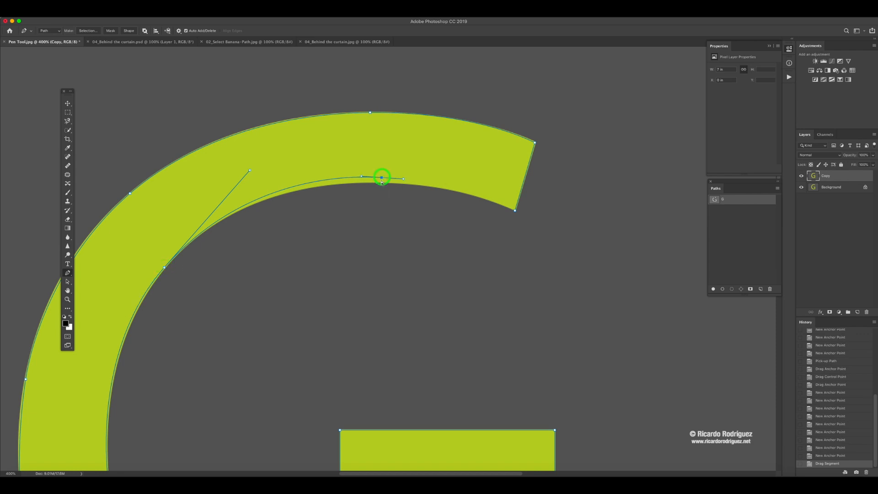
left_click_drag(381, 180, 390, 182)
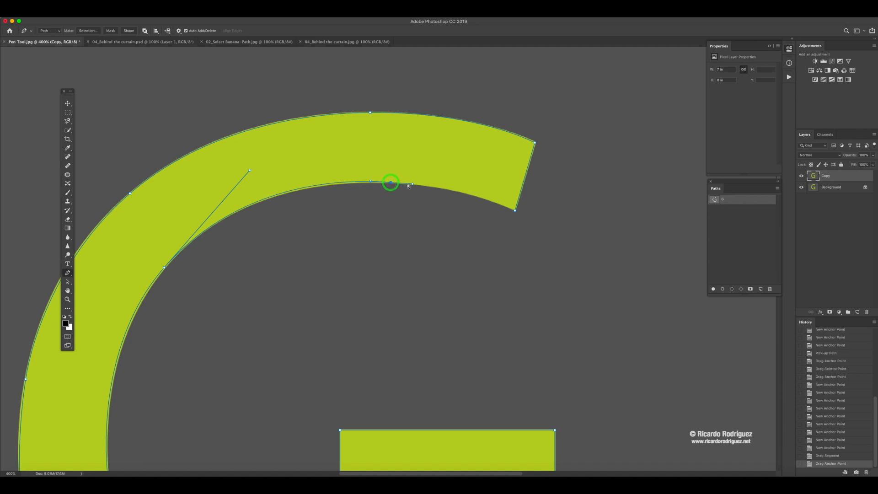
Step: Try closing the path at the upper arm's inner corner with a corner point, undo it, and close it with a curved point instead
left_click(515, 211)
key("ctrl+z")
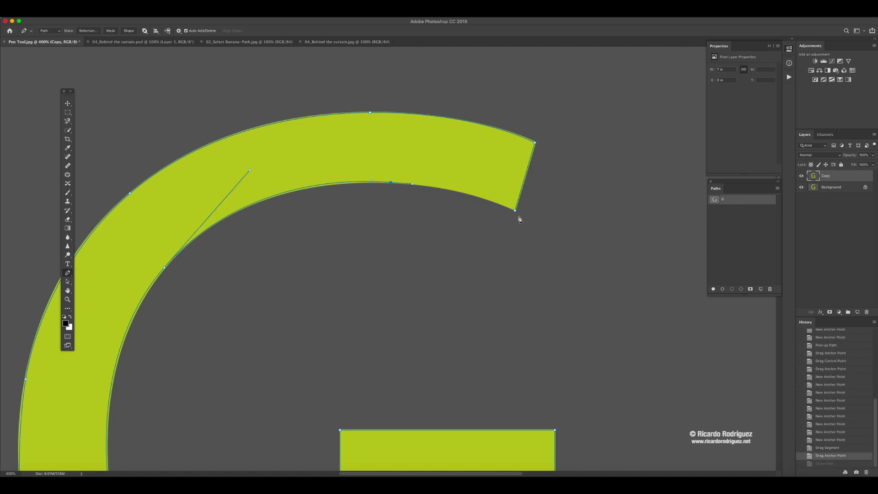
left_click_drag(516, 214, 564, 237)
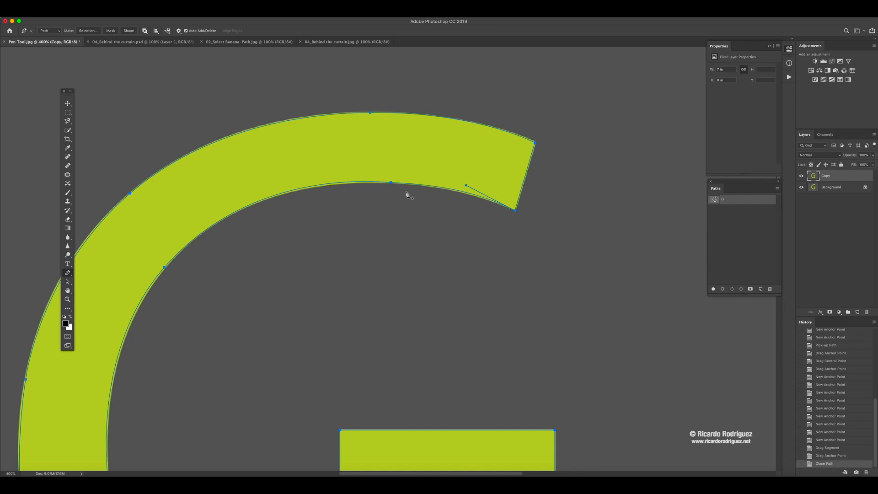
Step: Reposition the anchor point at the top of the inner curve and adjust its handles and the upper-left point's handle to fit the edge
left_click_drag(391, 184, 392, 188)
left_click(391, 184)
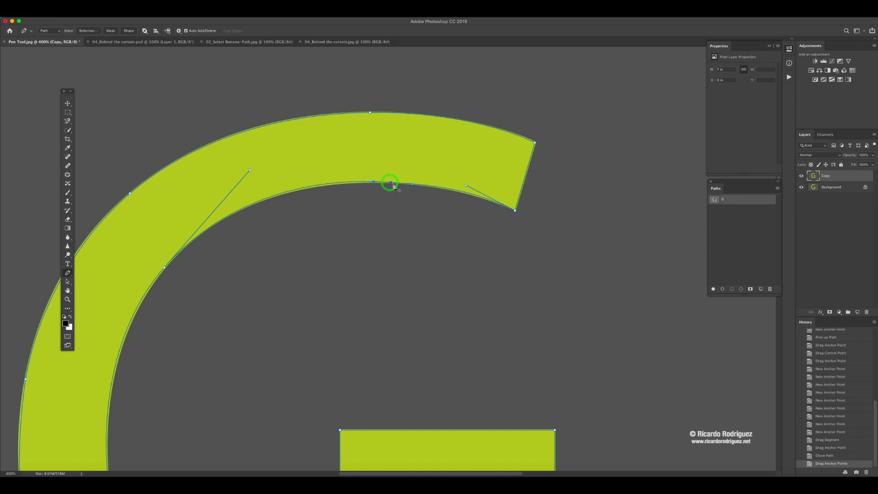
mouse_move(392, 184)
left_mouse_down()
mouse_move(347, 178)
mouse_move(407, 182)
left_mouse_up()
mouse_move(352, 182)
left_mouse_down()
mouse_move(337, 185)
mouse_move(360, 181)
left_mouse_up()
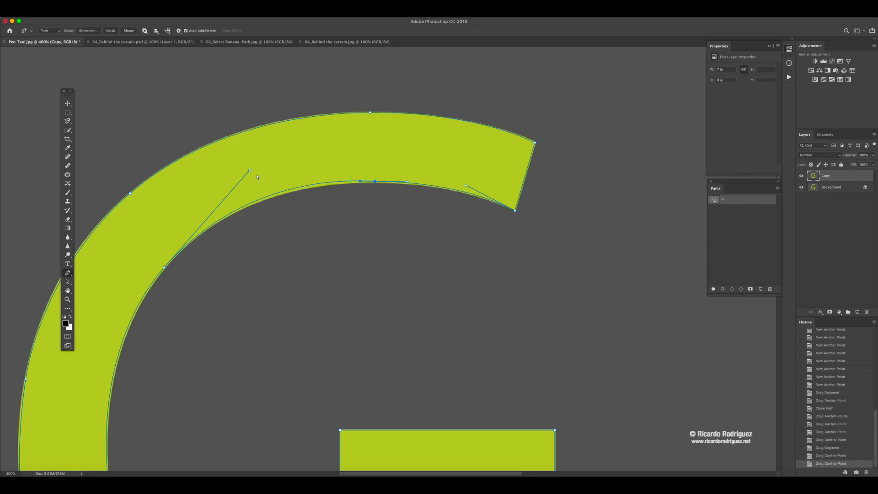
left_click_drag(250, 172, 243, 178)
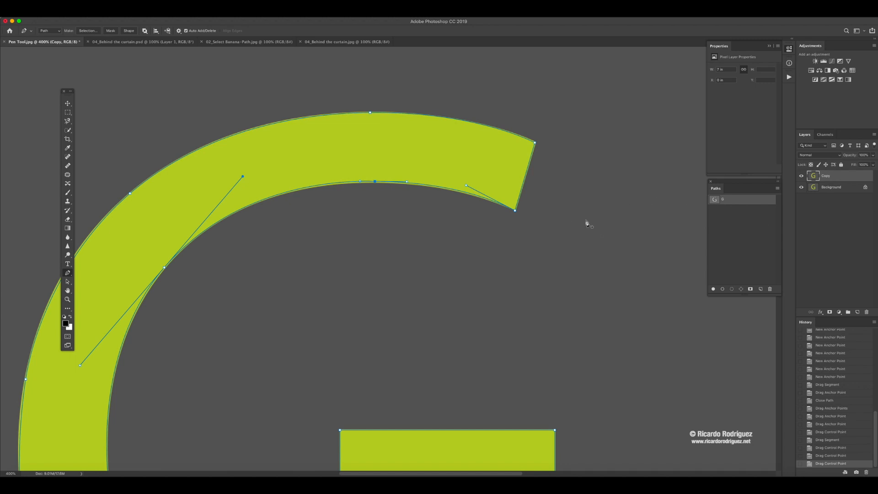
Step: Check the closed G path by hiding and showing it and selecting anchor points along the upper arm's inner edge
left_click(376, 182)
left_click(732, 224)
left_click(734, 198)
left_click(730, 217)
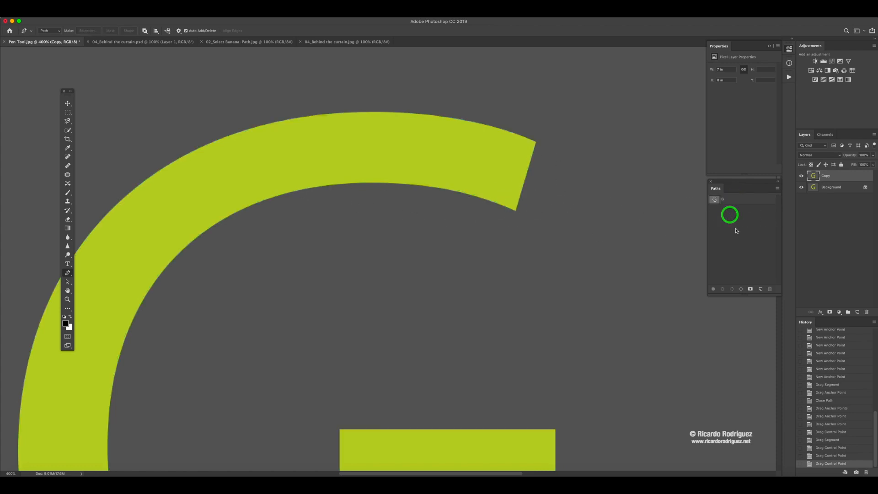
left_click(742, 204)
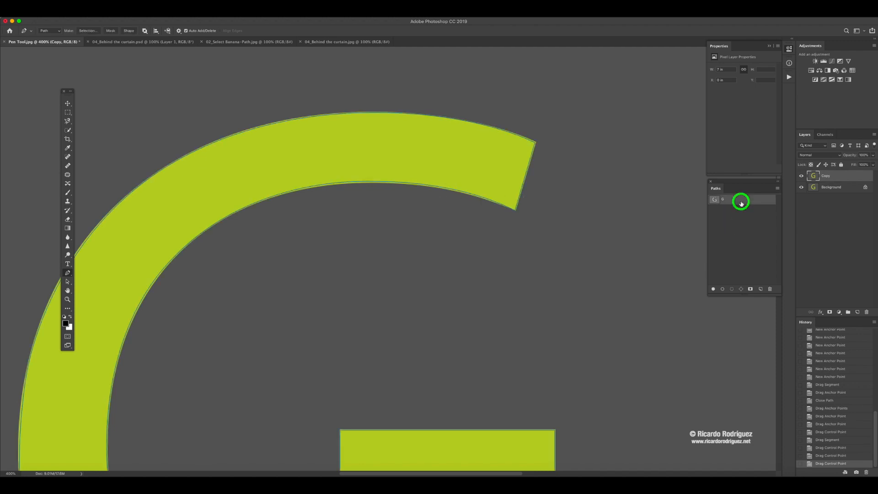
left_click(489, 201, "ctrl")
left_click(375, 181, "ctrl")
left_click(515, 209, "ctrl")
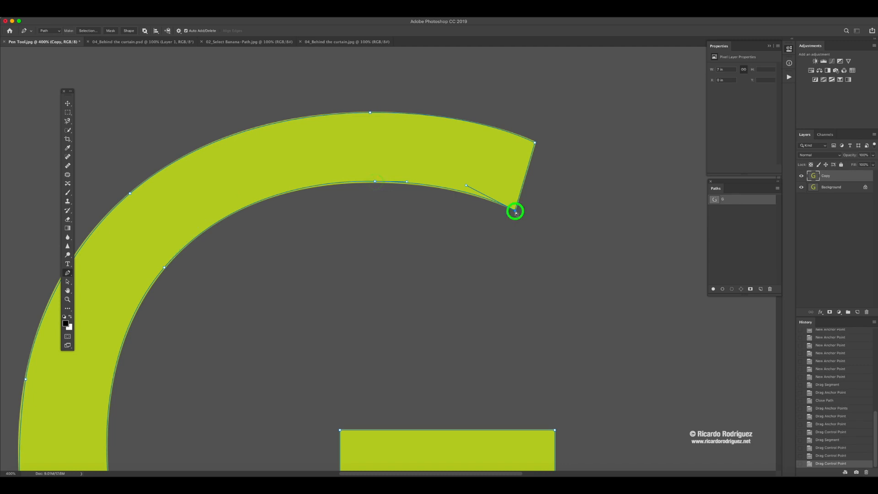
left_click(741, 224)
left_click(743, 202)
Step: Revert the history to the Drag Anchor Point state just before the path was closed
left_click(819, 401)
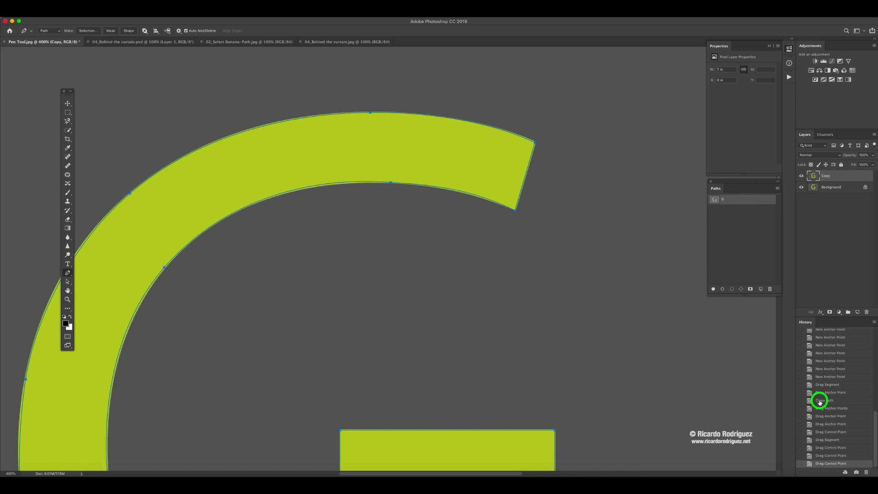
left_click(823, 392)
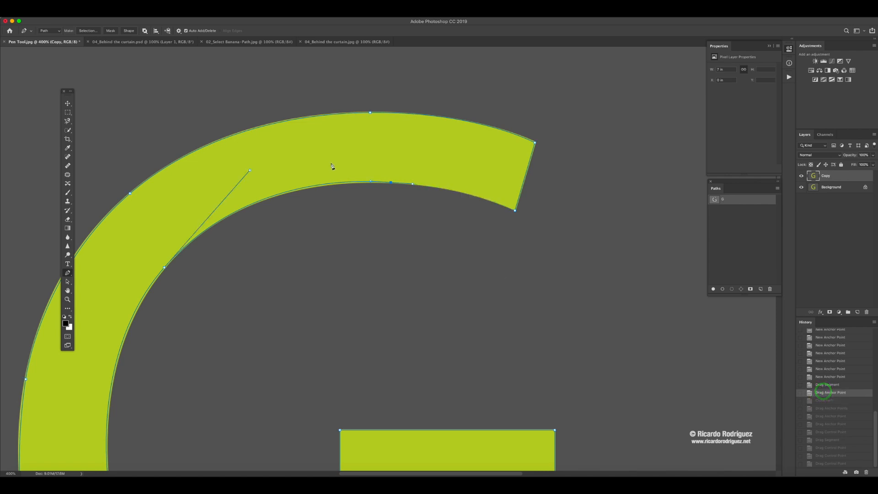
Step: Try closing the path at the upper arm's inner corner with a corner point, undo, and close it by pulling a curve along the edge
left_click(391, 183)
left_click(516, 212)
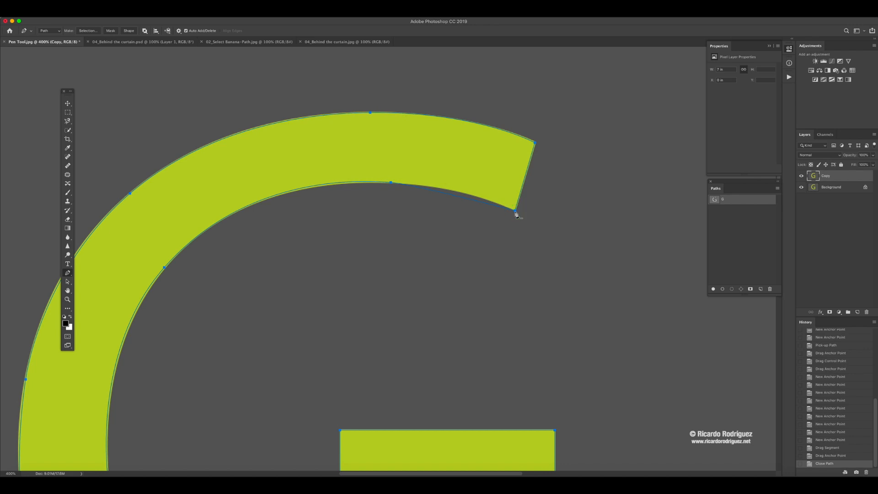
key("ctrl+z")
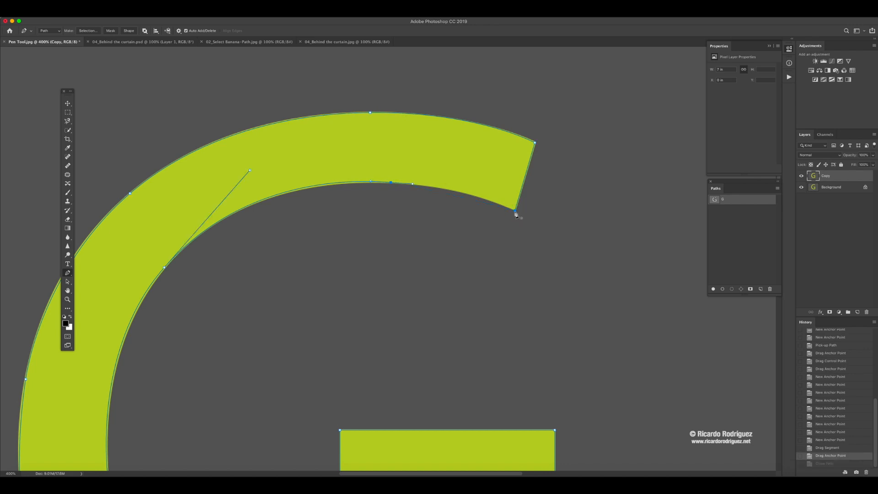
left_click_drag(516, 212, 563, 238)
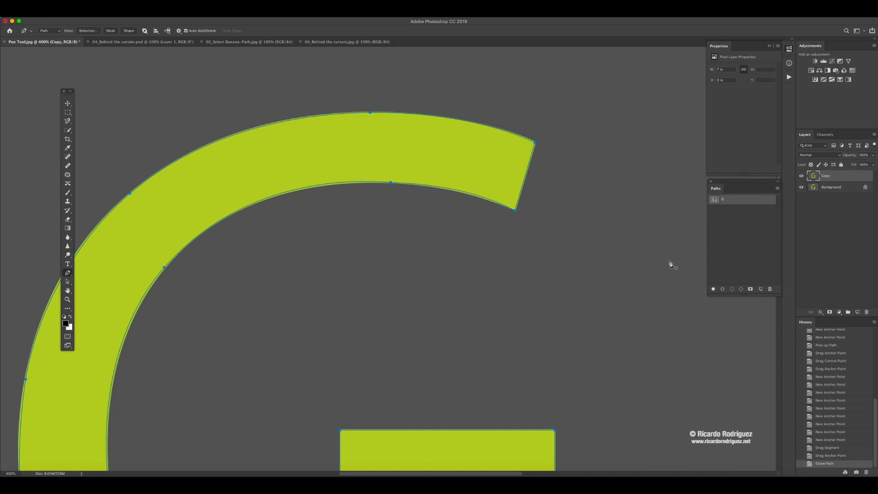
Step: Hide and reselect the G path, and make a new anti-aliased selection from it
left_click(744, 240)
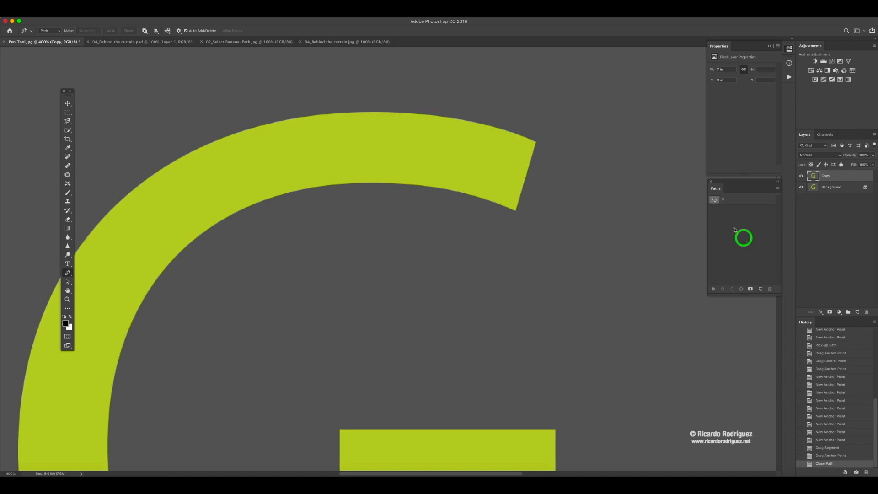
left_click(734, 200)
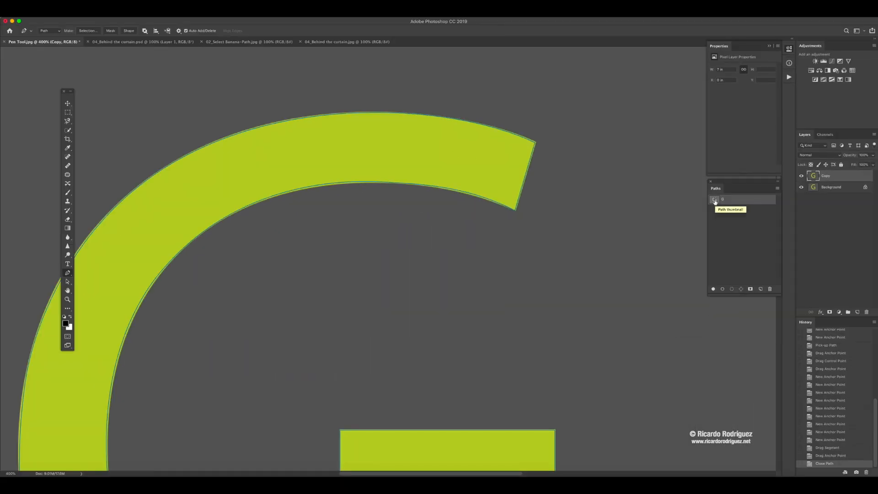
left_click(741, 201)
left_click(776, 189)
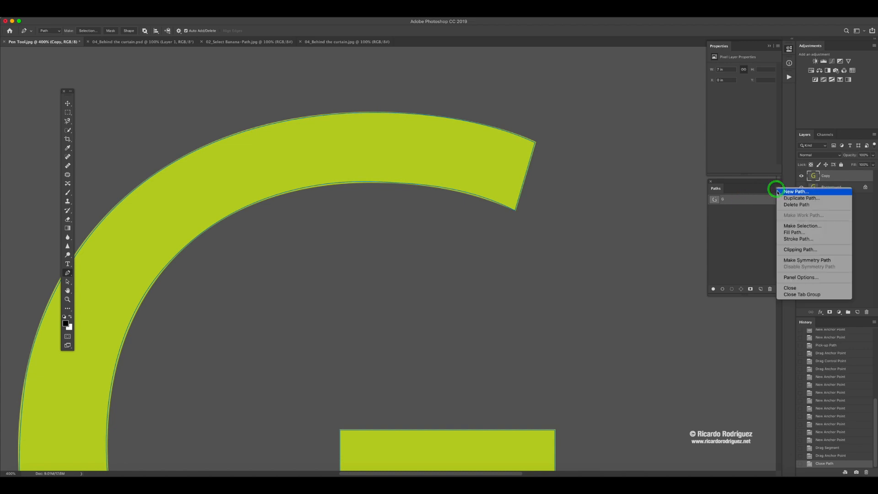
left_click(789, 227)
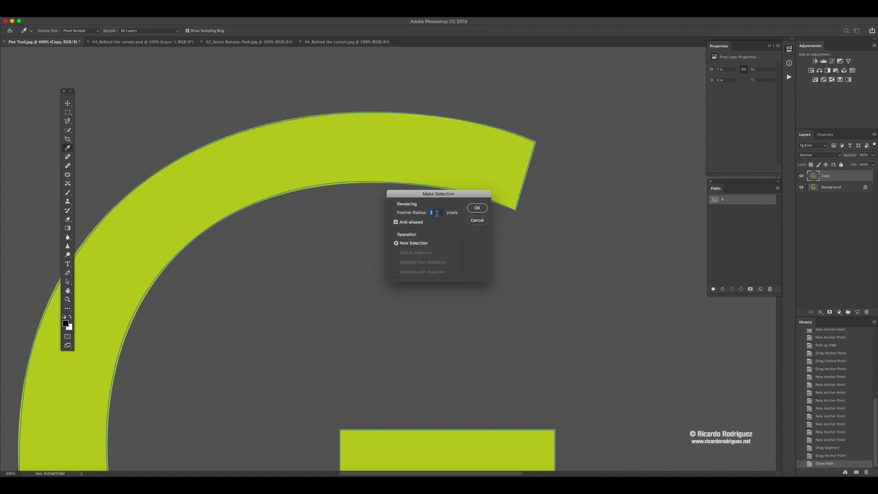
left_click(421, 212)
left_click(424, 212)
left_click(476, 208)
key("p")
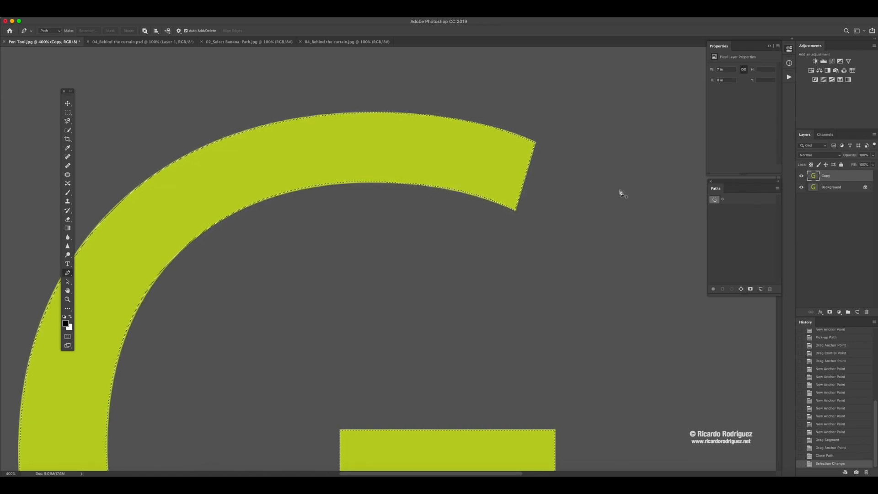
Step: Copy the selected G from the Copy layer to a new layer, and hide the Copy and Background layers
key("super+0")
left_click(845, 179)
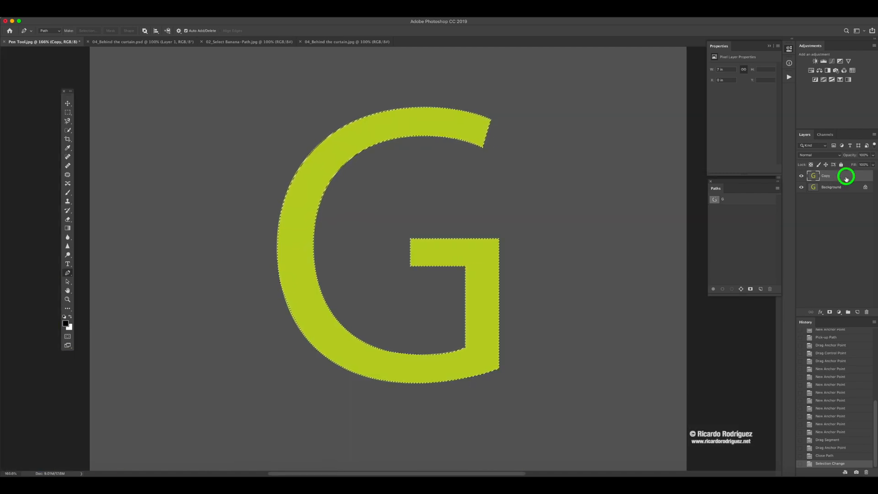
key("super+j")
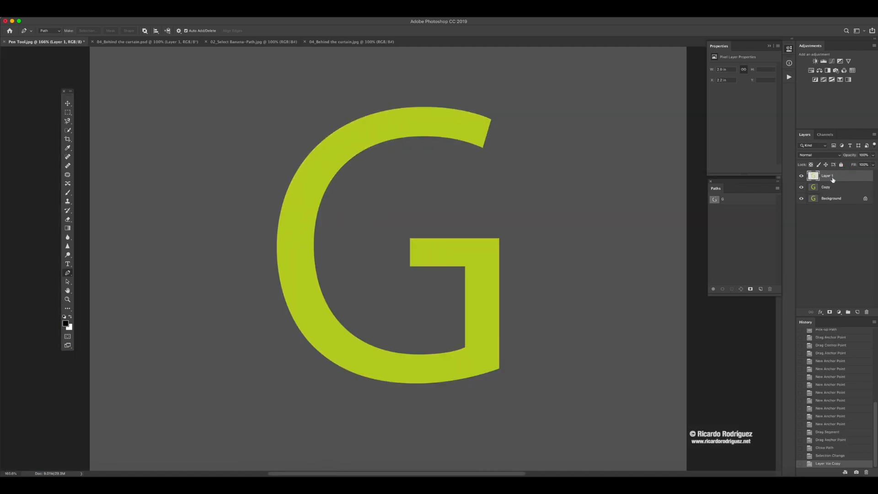
left_click(801, 187)
left_click(802, 198)
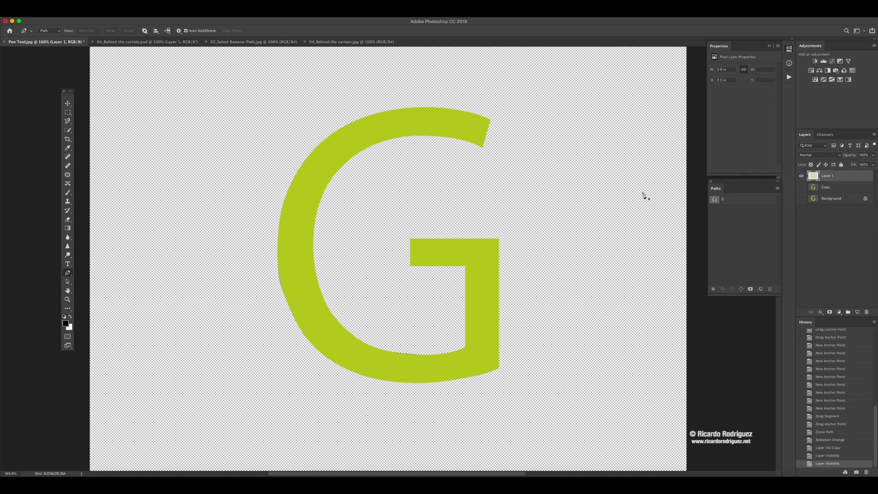
Step: Examine the cut-out G's lower-left outer edge at 500% zoom and return the view to 100%
key("z")
left_click(278, 282)
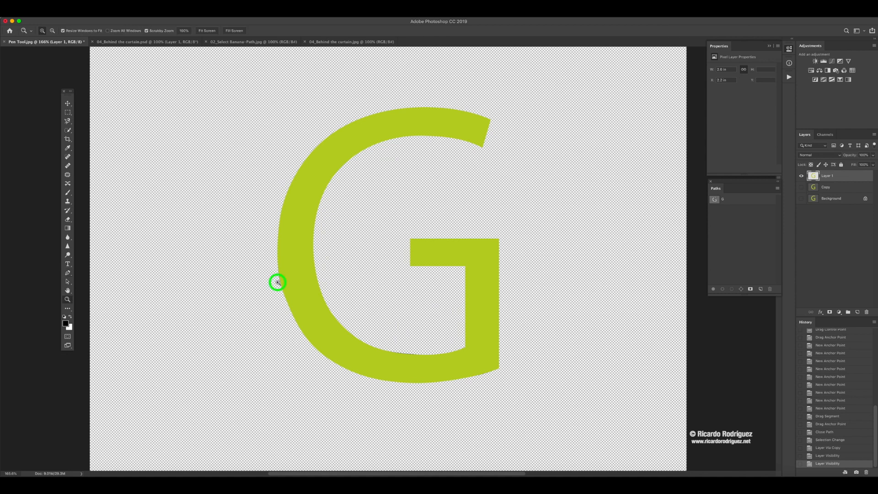
left_click(278, 282)
left_click(278, 282)
left_click(278, 281)
left_click(279, 279)
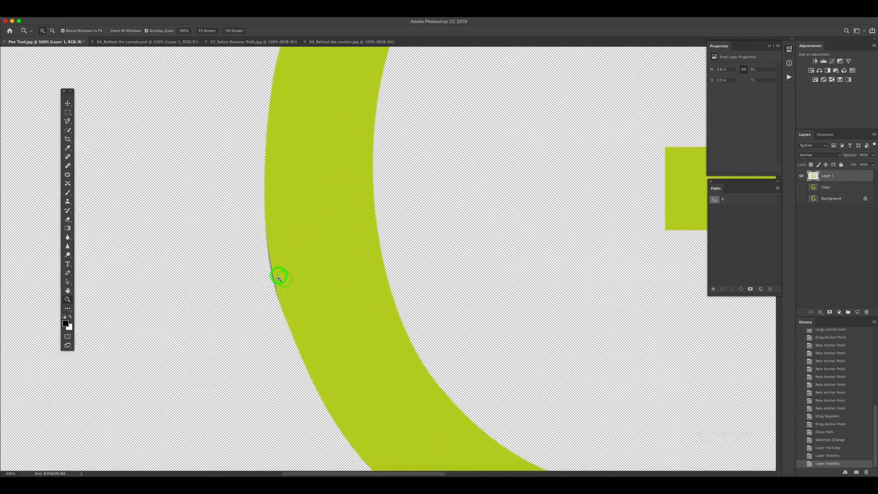
key("super+minus")
key("super+minus")
key("super+minus")
key("super+minus")
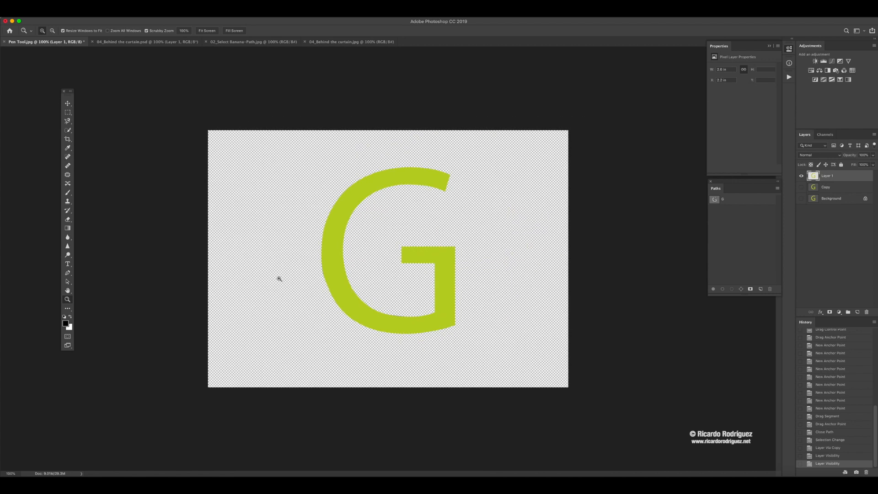
Step: Delete the cut-out G layer and show the Copy and Background layers again
left_click(837, 176)
key("Delete")
left_click(801, 181)
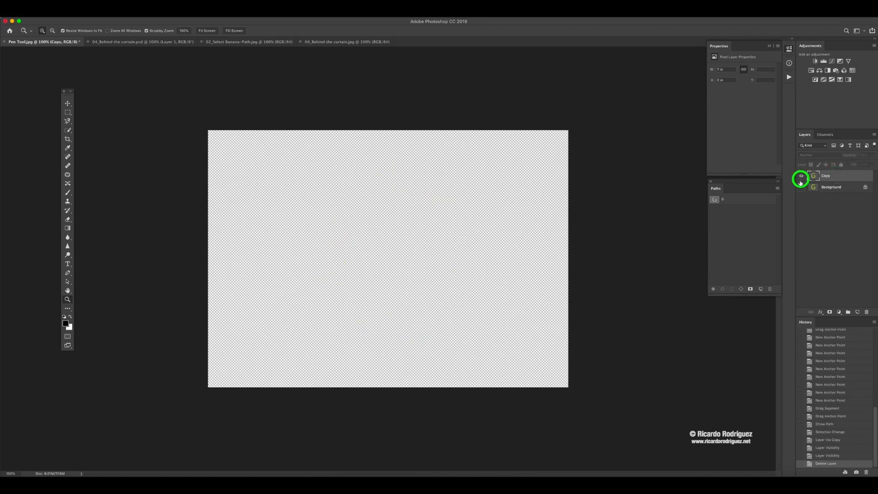
left_click(800, 188)
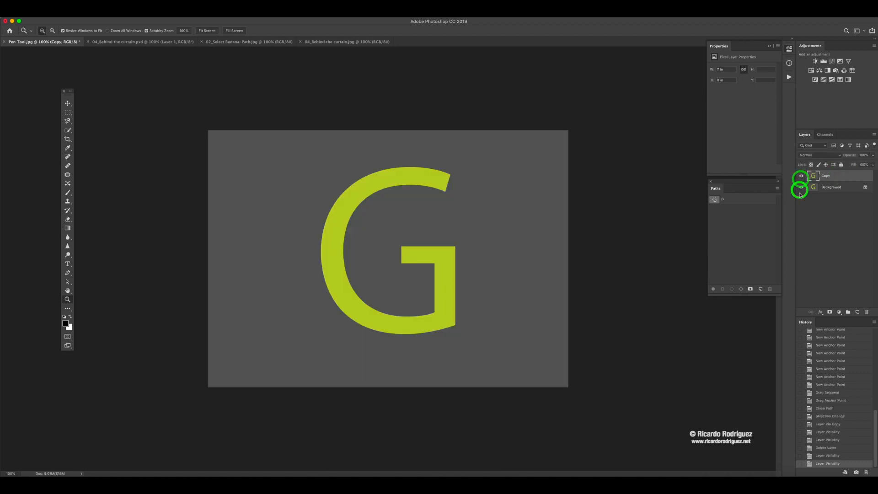
Step: Shorten the upper handle of the G path's lower-left outer anchor point and nudge that anchor slightly to refine the curve
left_click(735, 215)
left_click(734, 201)
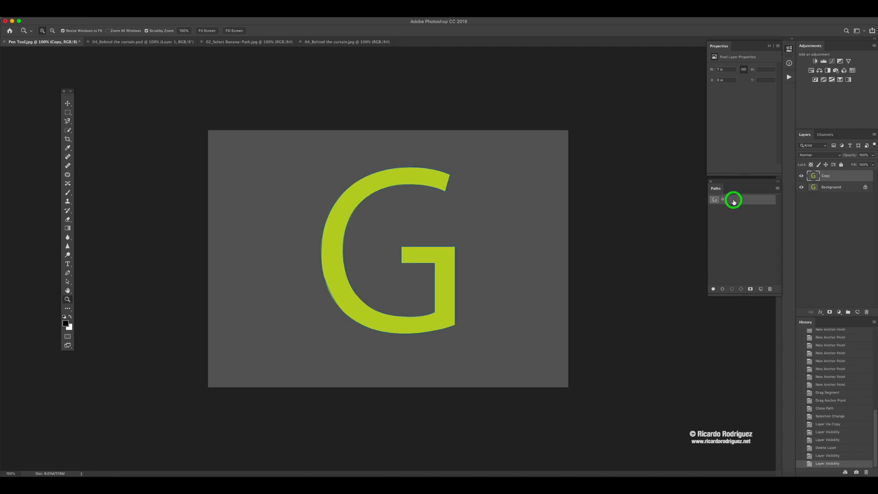
left_click(327, 297)
left_click(280, 289)
left_click(242, 239)
left_click(250, 221)
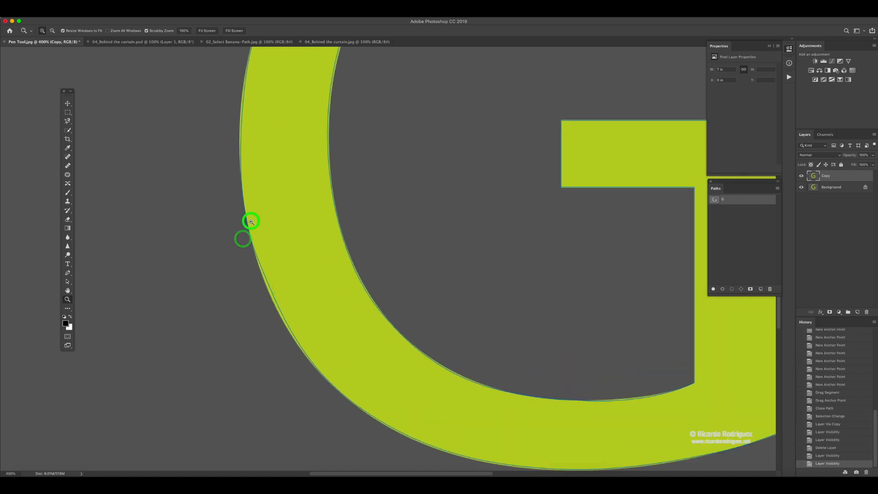
left_click(251, 221)
left_click(246, 218)
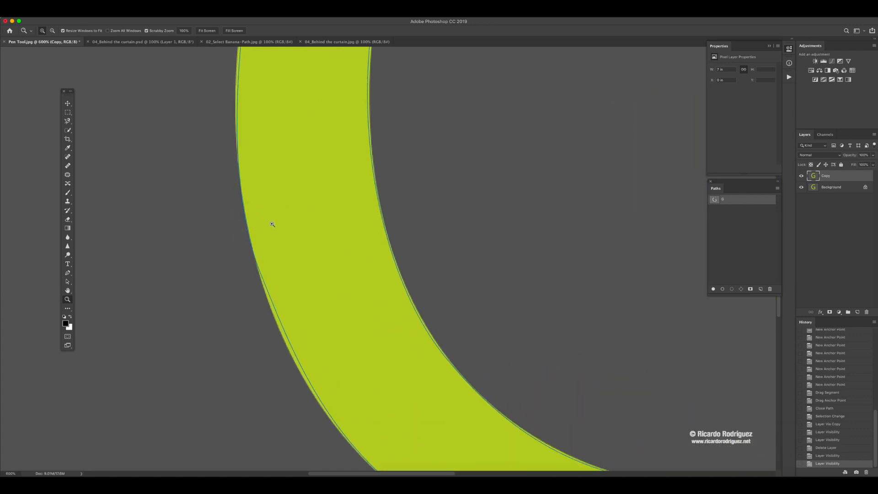
key("p")
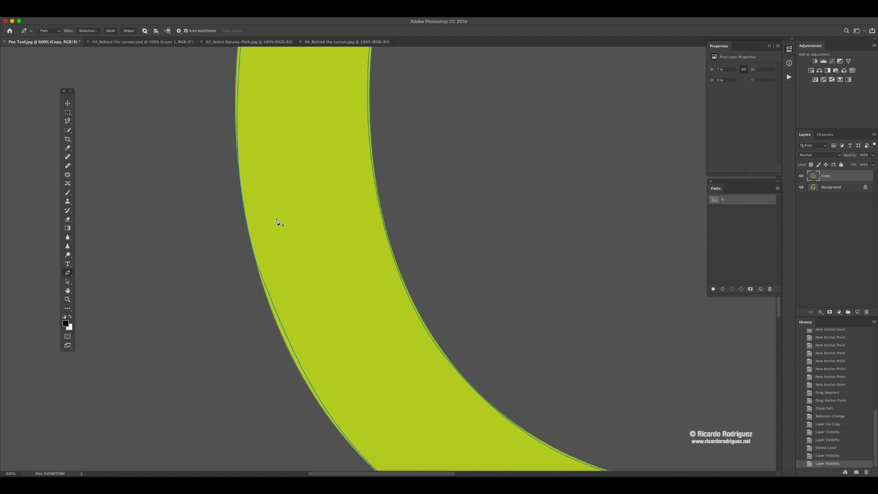
left_click(249, 234, "ctrl")
left_click_drag(227, 189, 232, 200)
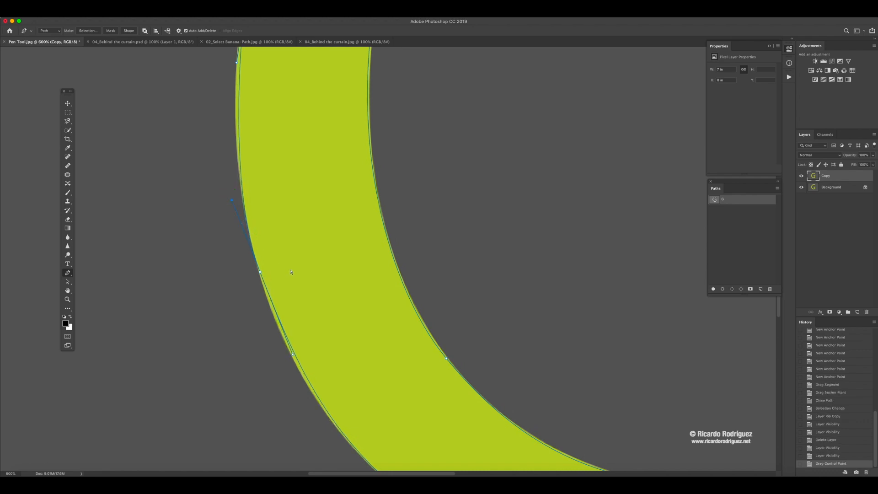
left_click_drag(260, 274, 261, 272)
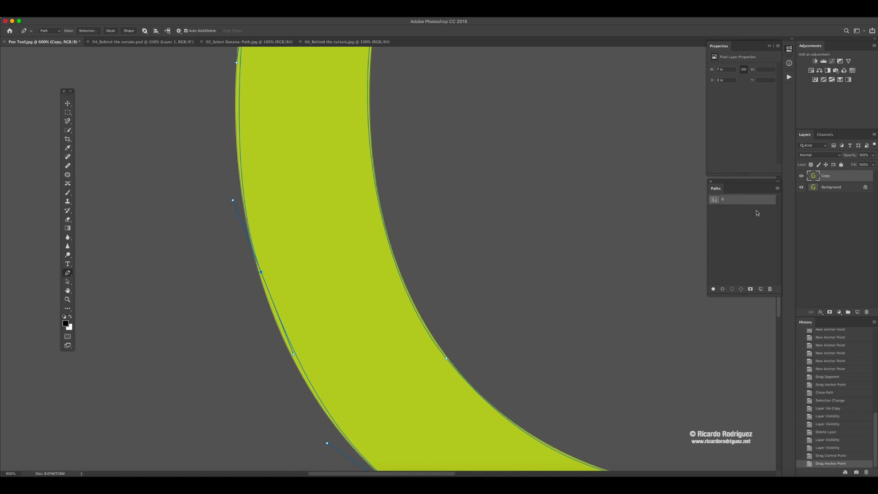
Step: Make a selection from the adjusted G path
key("super+minus")
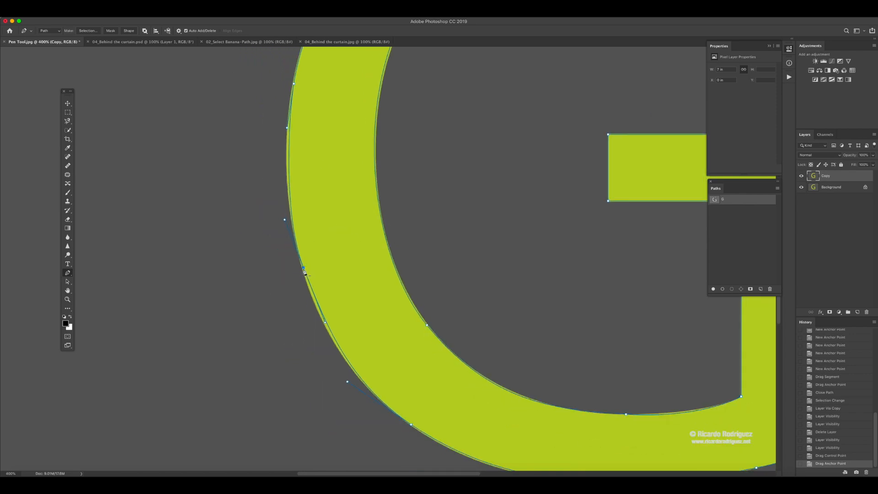
left_click(777, 188)
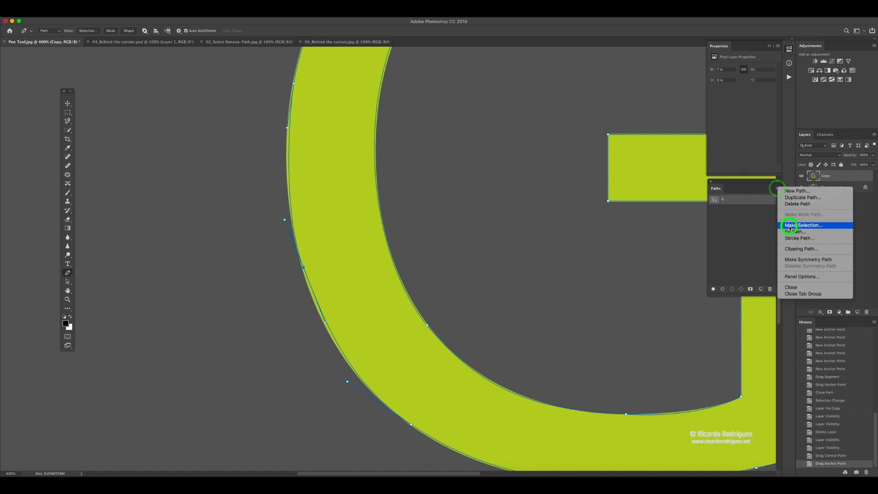
left_click(793, 225)
left_click(487, 211)
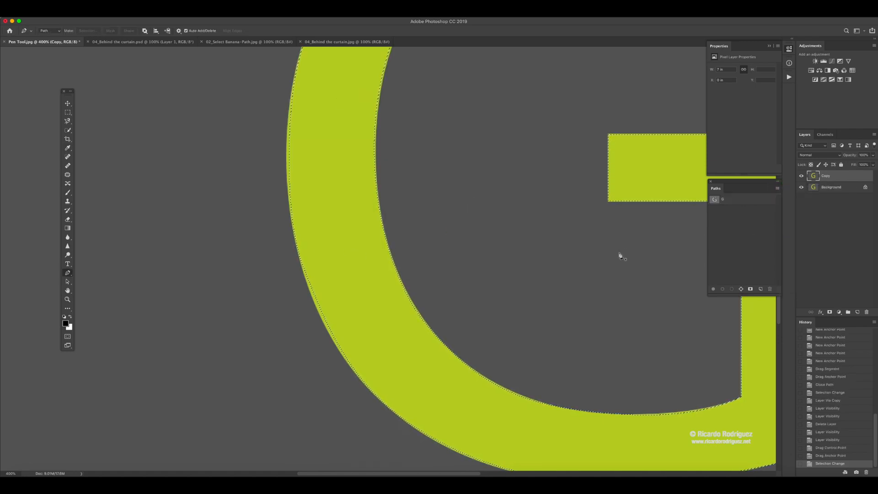
Step: Copy the selected G to a new layer, hide the Copy and Background layers, and inspect its edges down to 200% zoom
scroll(612, 241, "up", 5)
scroll(611, 240, "right", 5)
scroll(612, 240, "up", 2)
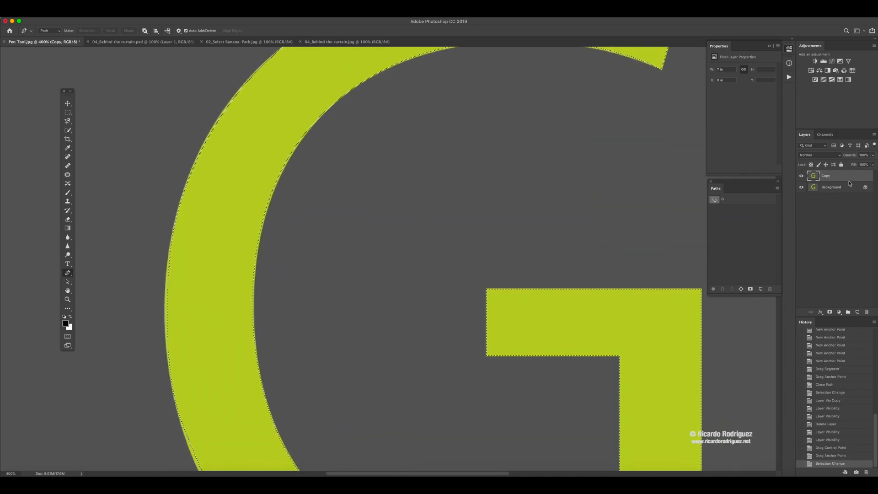
key("super+j")
left_click(801, 187)
left_click(801, 199)
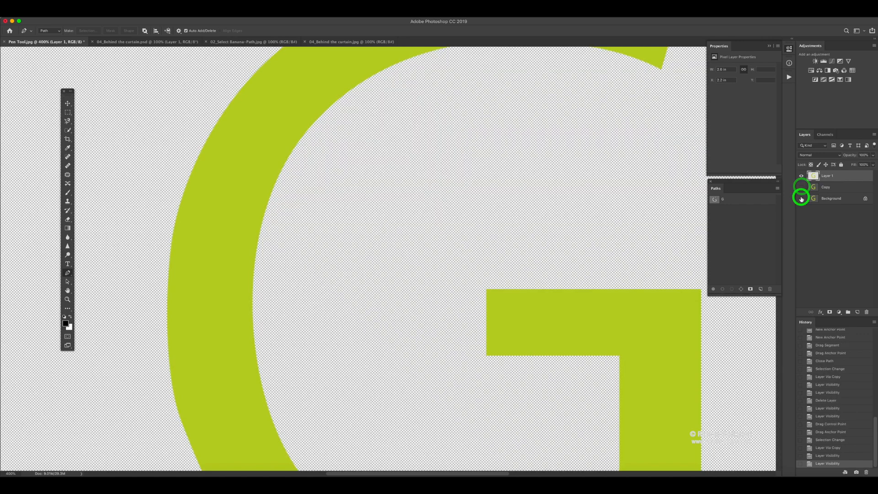
scroll(424, 276, "down", 4)
scroll(423, 276, "down", 1)
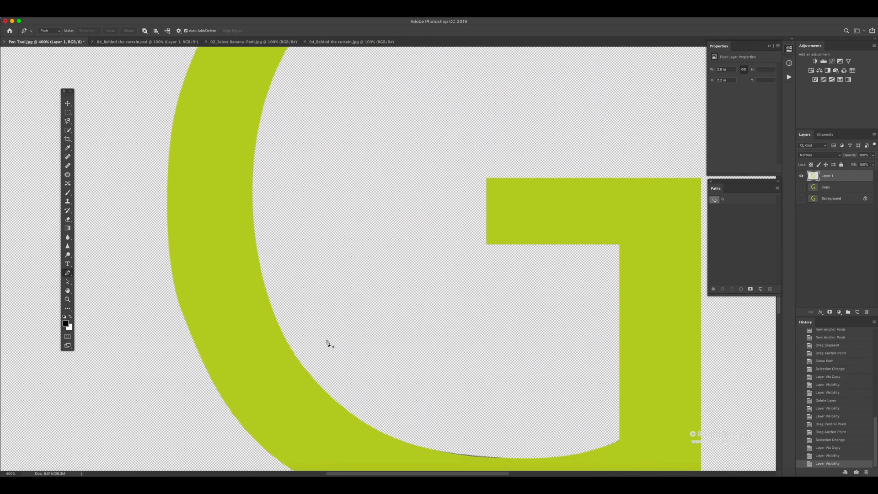
key("super+minus")
key("super+minus")
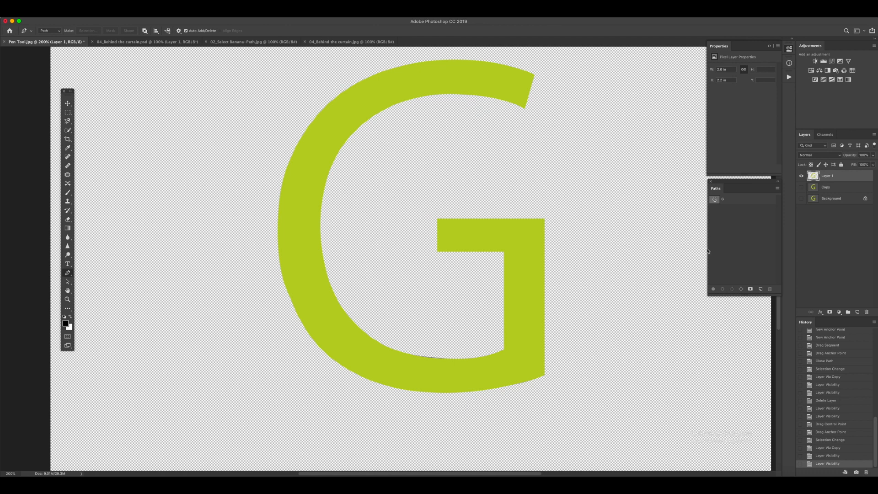
Step: Show the Copy and Background layers, and shift the G path's bottom inner anchor point along the curve toward the stem
left_click(737, 199)
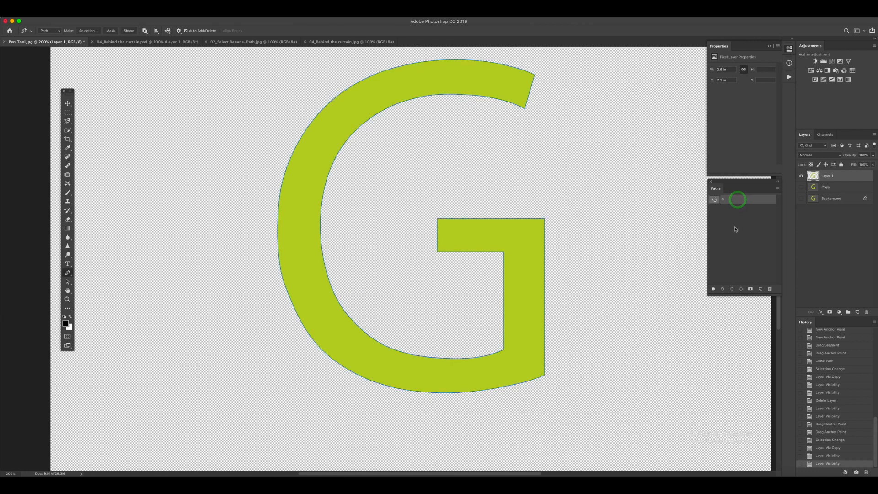
left_click(740, 203)
left_click_drag(801, 188, 802, 201)
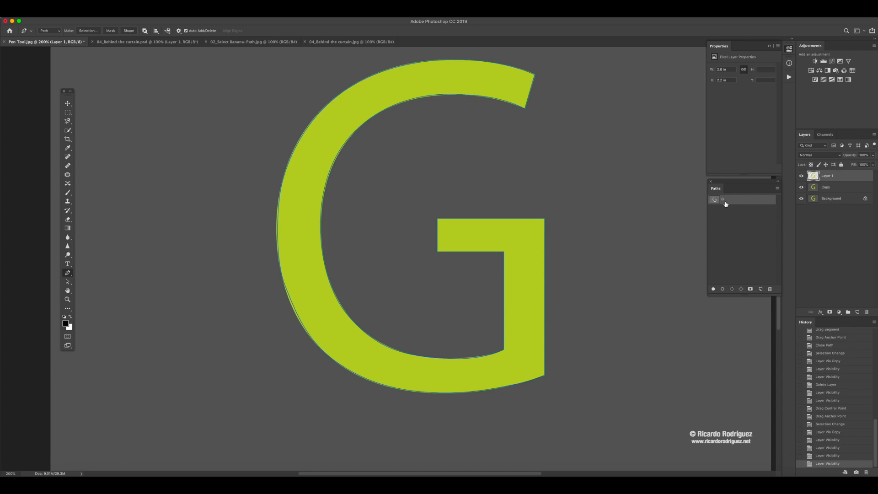
left_click(428, 357, "super")
left_click_drag(428, 357, 443, 359)
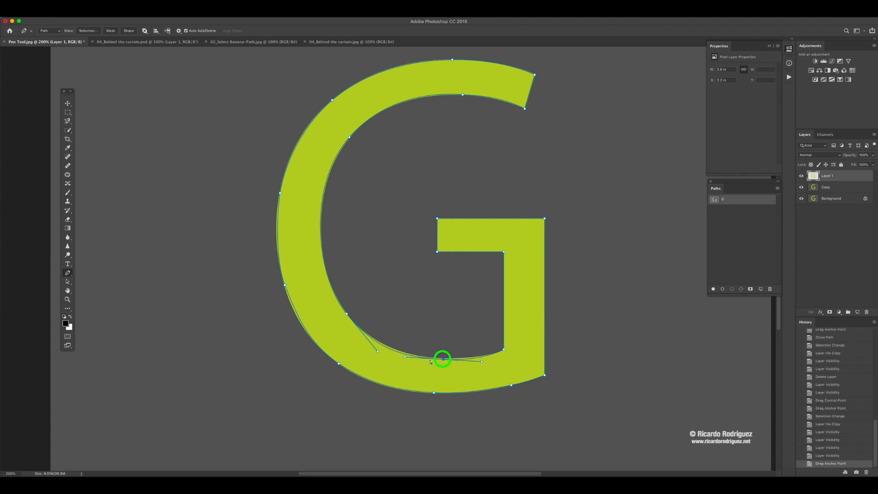
Step: Turn the corrected G path into a selection
left_click(778, 188)
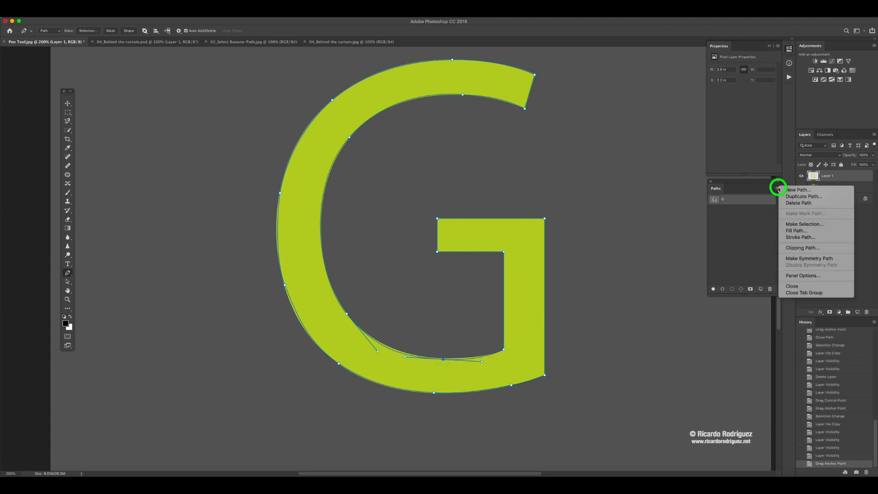
left_click(791, 224)
left_click(477, 208)
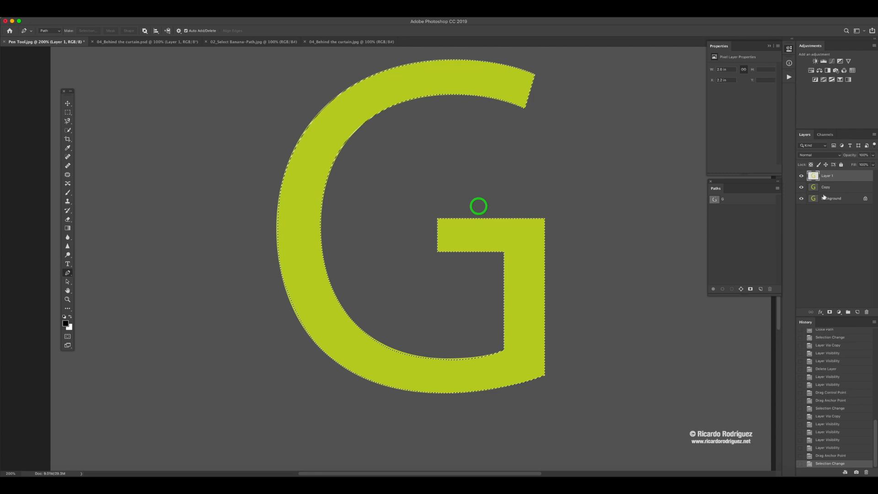
Step: Replace Layer 1 with a new copy of the selected G from the Copy layer, and hide the Copy and Background layers
left_click(842, 178)
left_click_drag(842, 177, 865, 304)
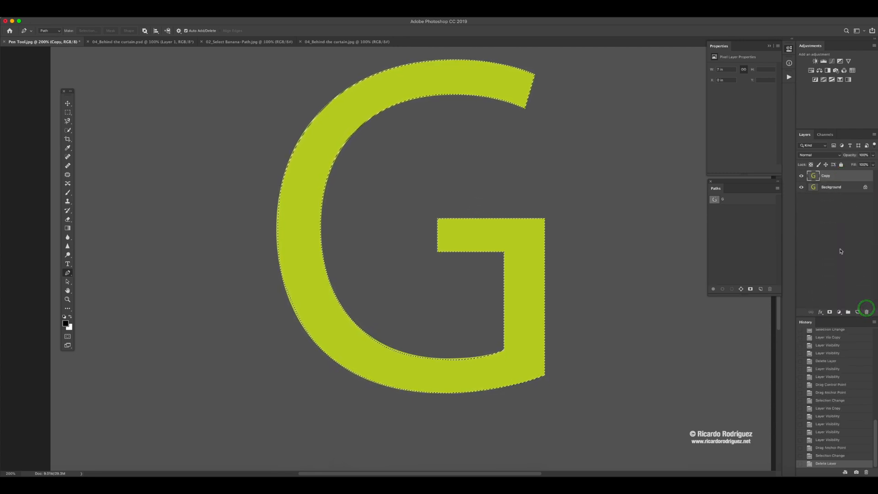
key("super+j")
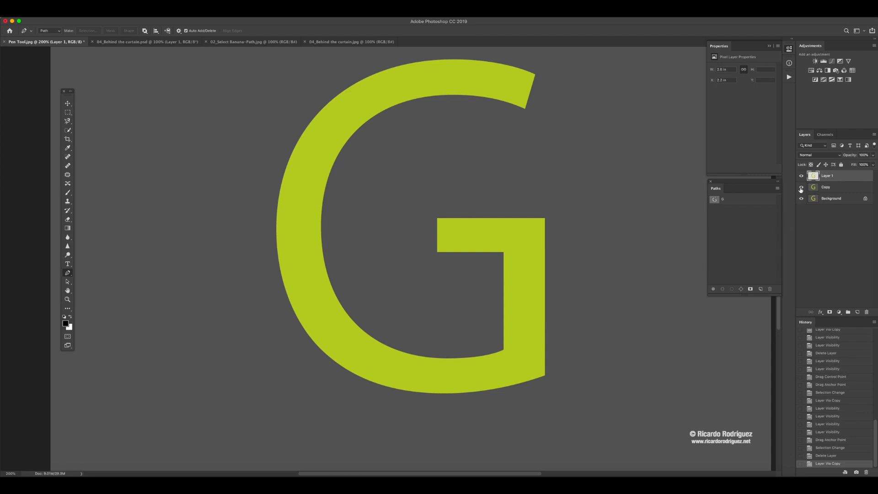
left_click_drag(801, 188, 801, 200)
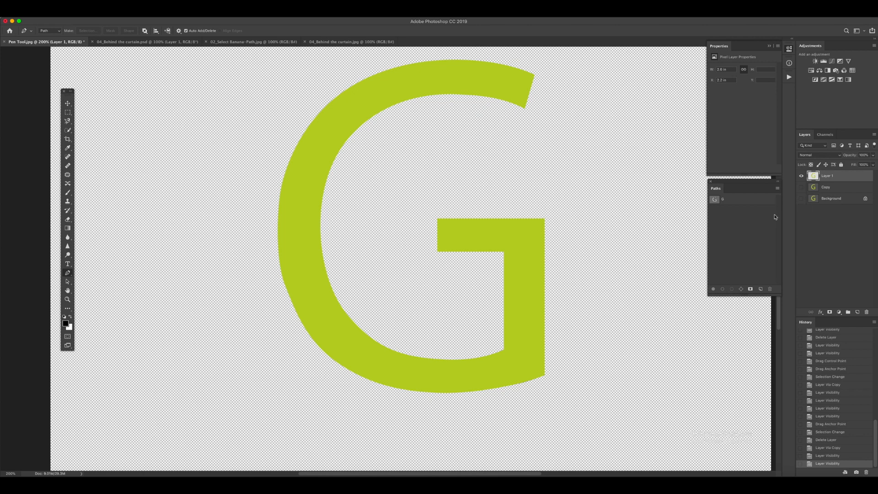
Step: Try moving the cut-out G away from its displayed path with the Move tool, undo the move, and hide the path
left_click(739, 201)
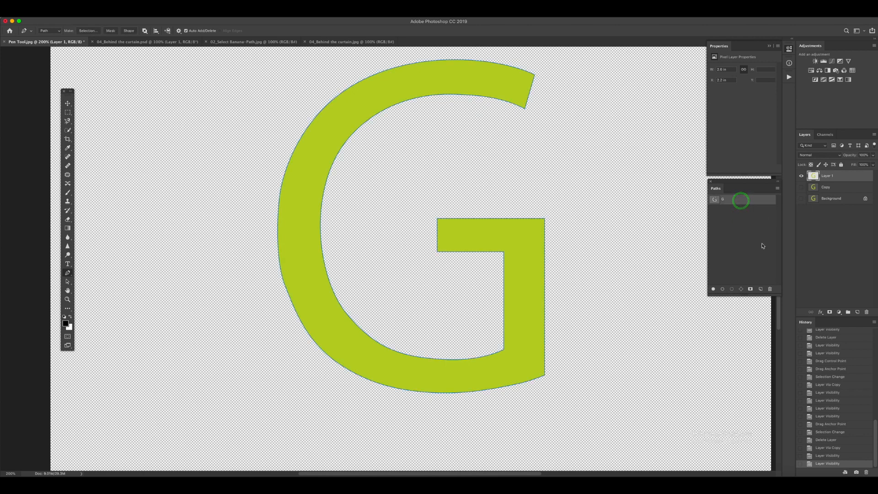
left_click(739, 215)
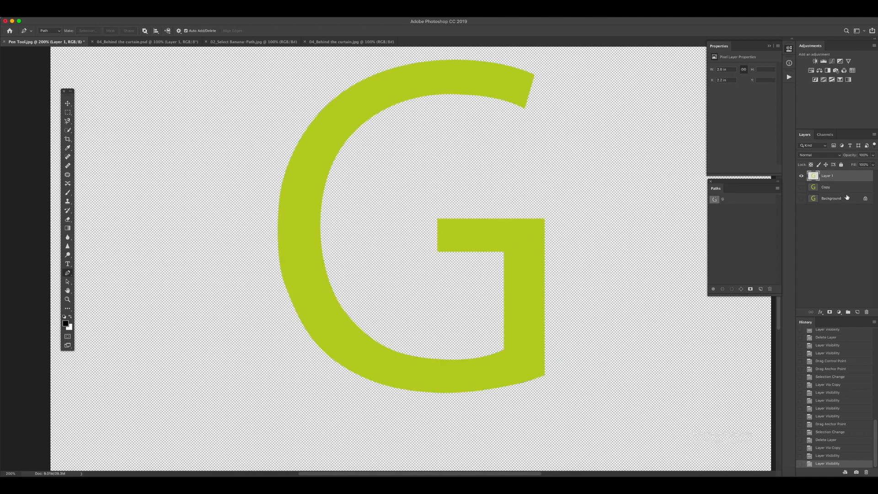
left_click(742, 197)
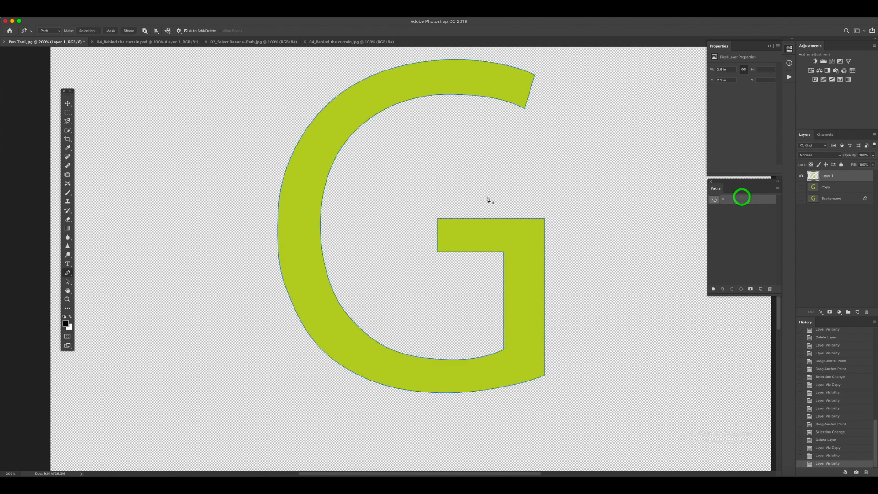
left_click(67, 104)
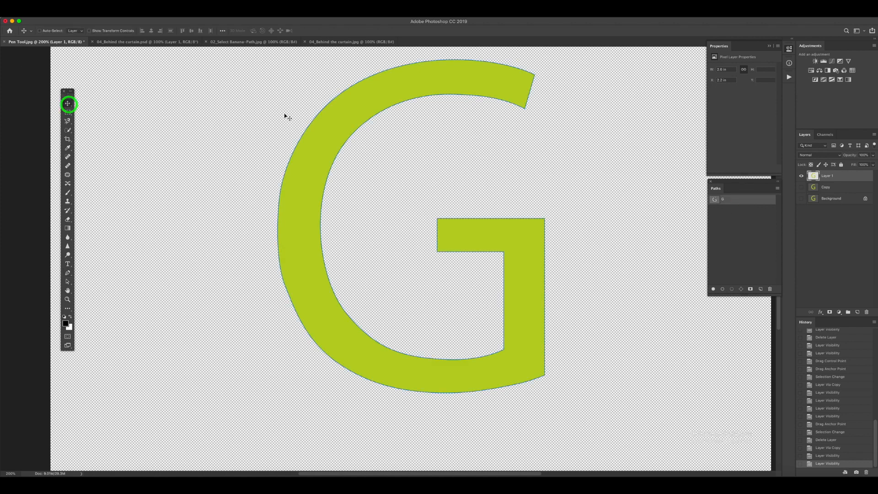
left_click(322, 132)
left_click_drag(315, 130, 356, 152)
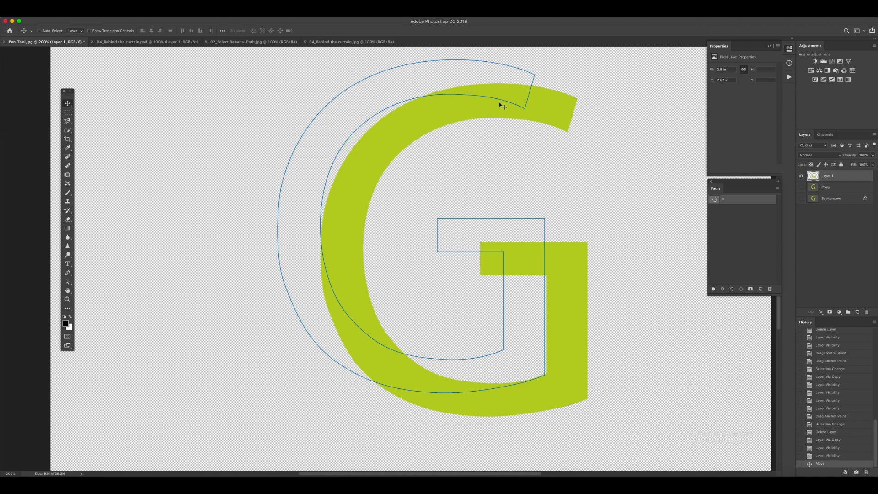
key("super+z")
left_click(735, 214)
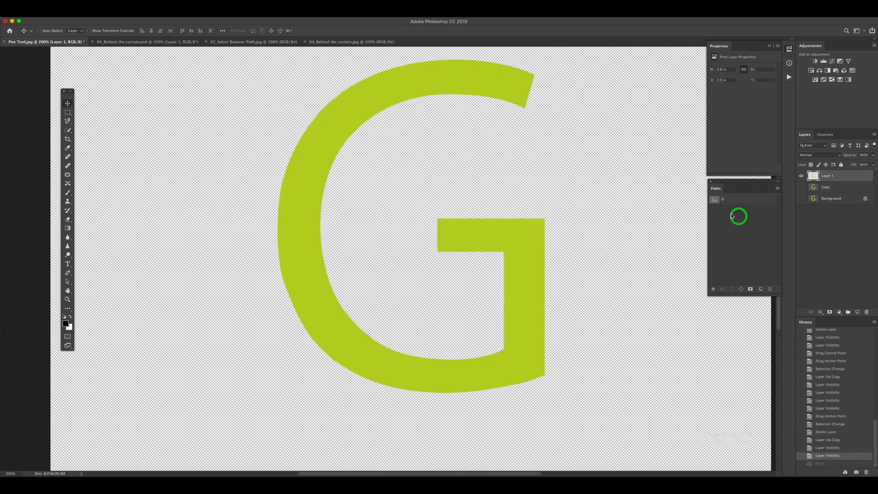
Step: Toggle the G path's outline on and off over the cut-out and review the three layers
left_click(727, 198)
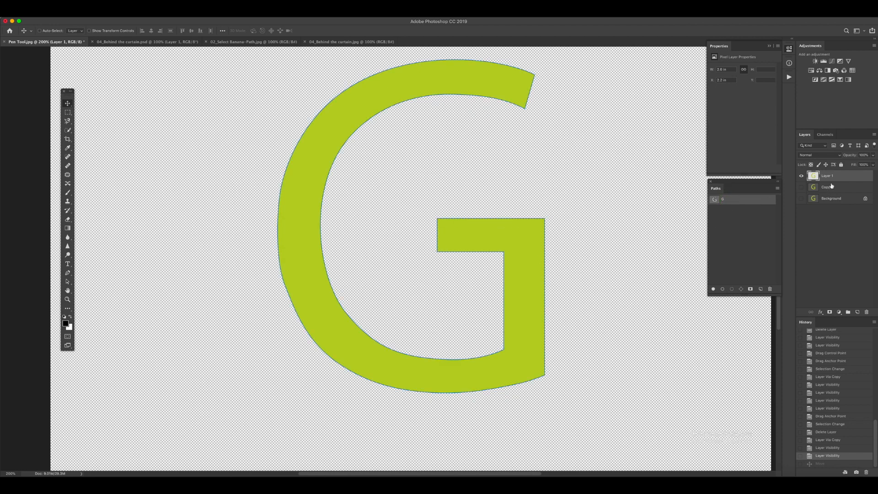
left_click(741, 222)
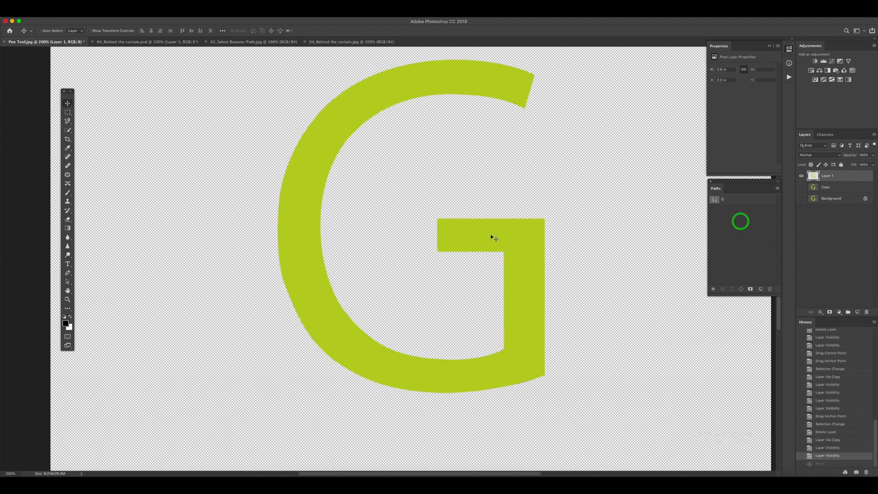
left_click(842, 186)
left_click(835, 200)
left_click(833, 175)
Step: Select the G path, try scaling it to about 88% with Free Transform, and cancel the transformation
left_click(741, 201)
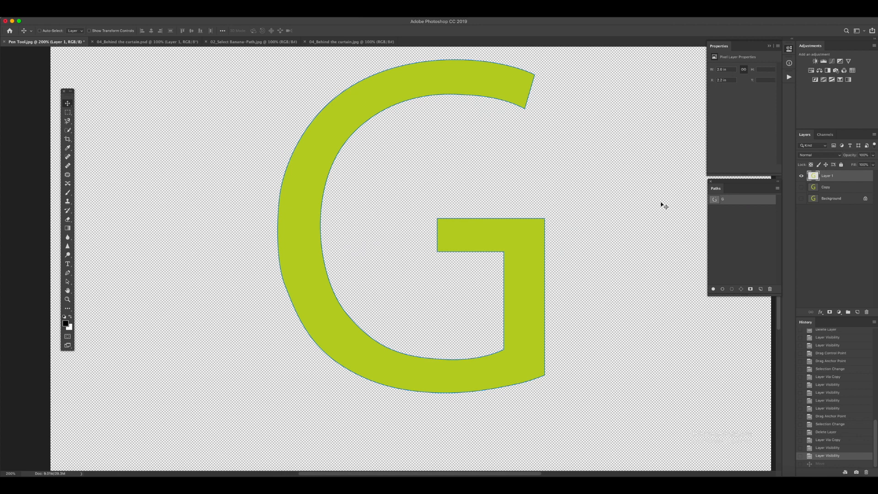
key("super+t")
left_click_drag(543, 60, 505, 93)
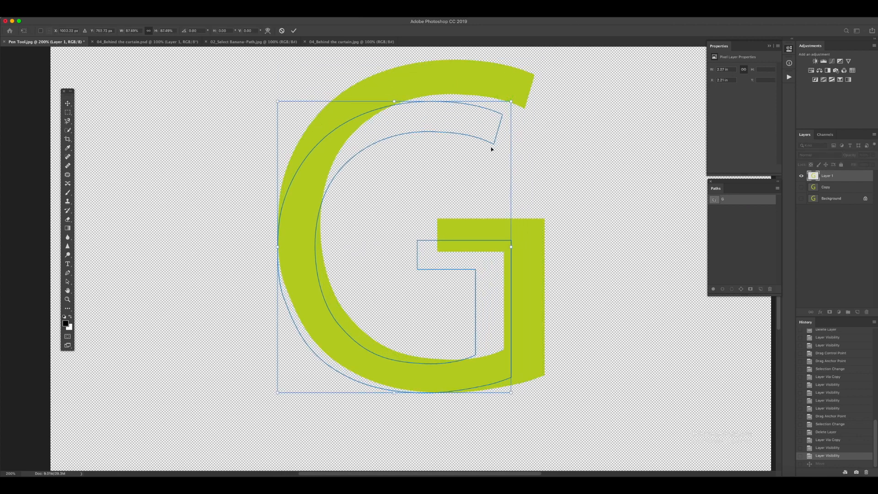
key("Escape")
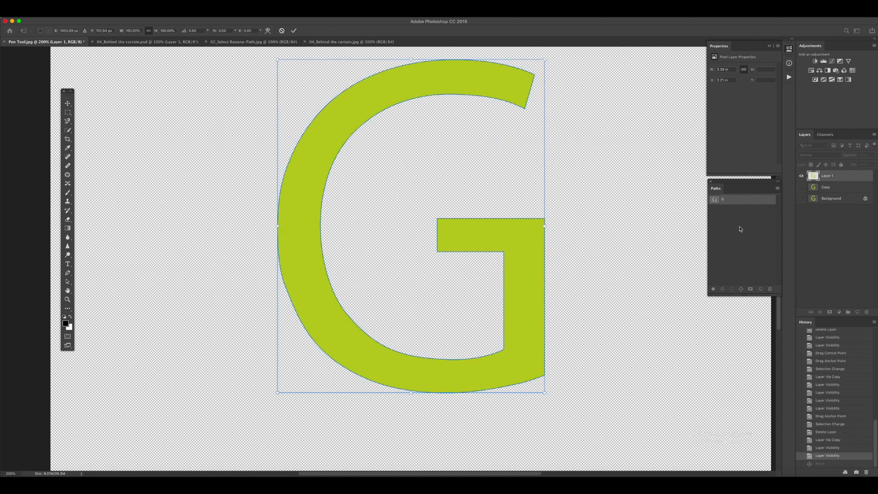
left_click(740, 228)
Step: Display and hide the G path's outline to compare it with the cut-out G
left_click(727, 199)
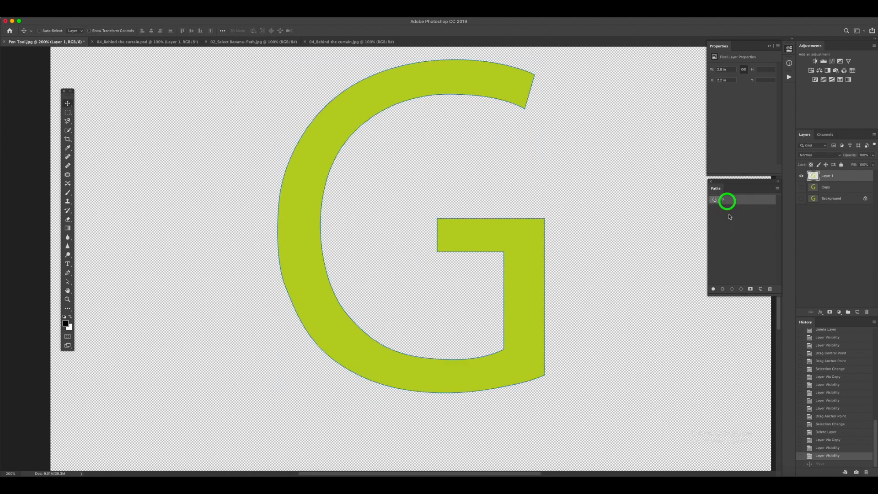
left_click(729, 213)
left_click(728, 201)
left_click(742, 213)
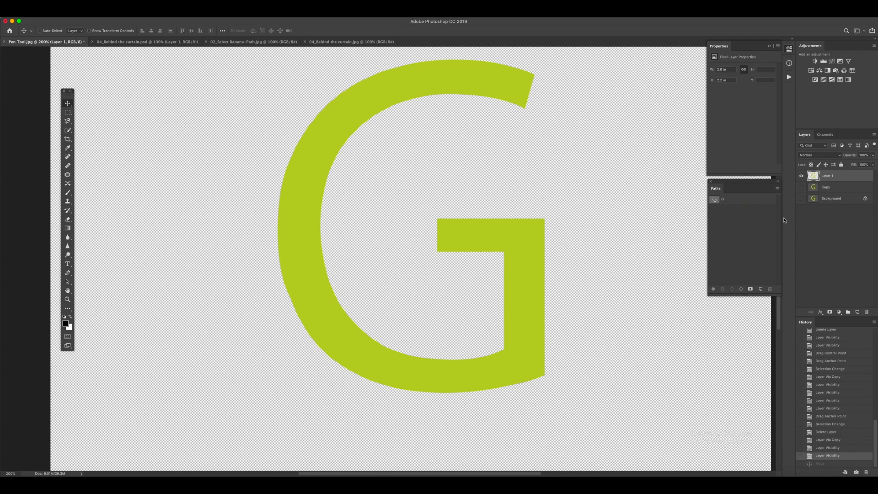